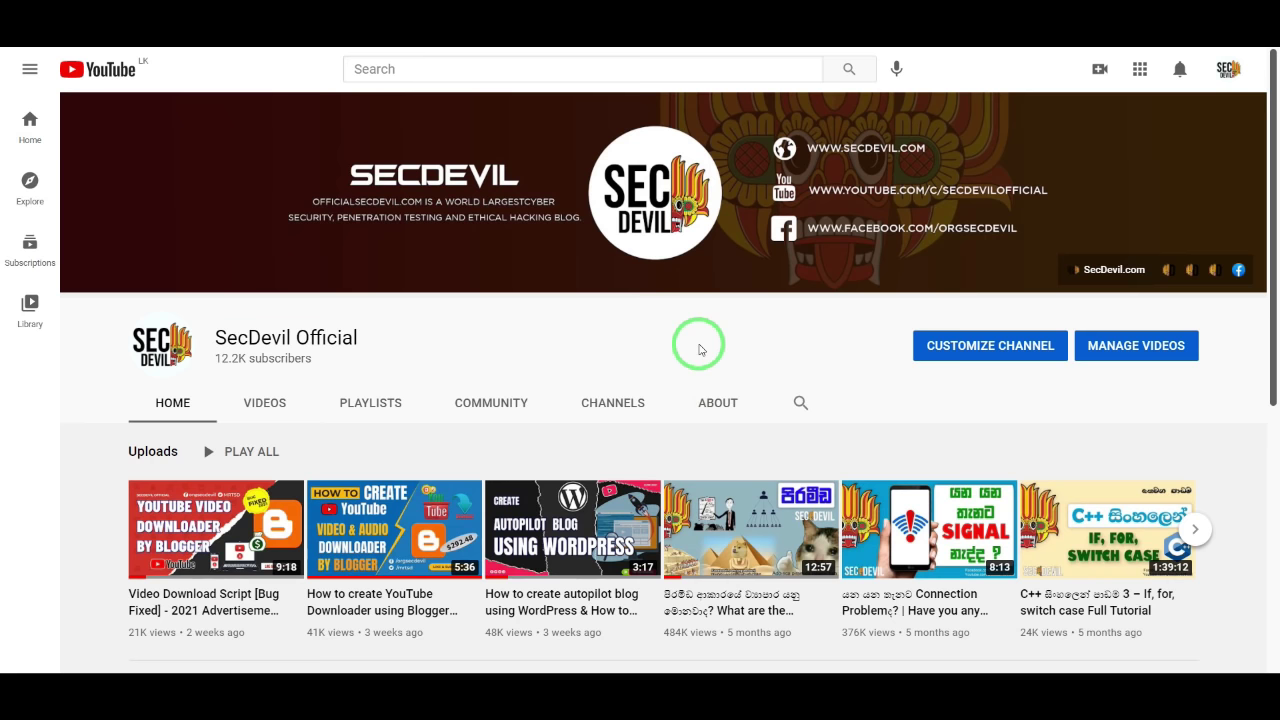
# Step: Sign in to Namecheap with the account username and password
pyautogui.scroll(-5, 700, 349)
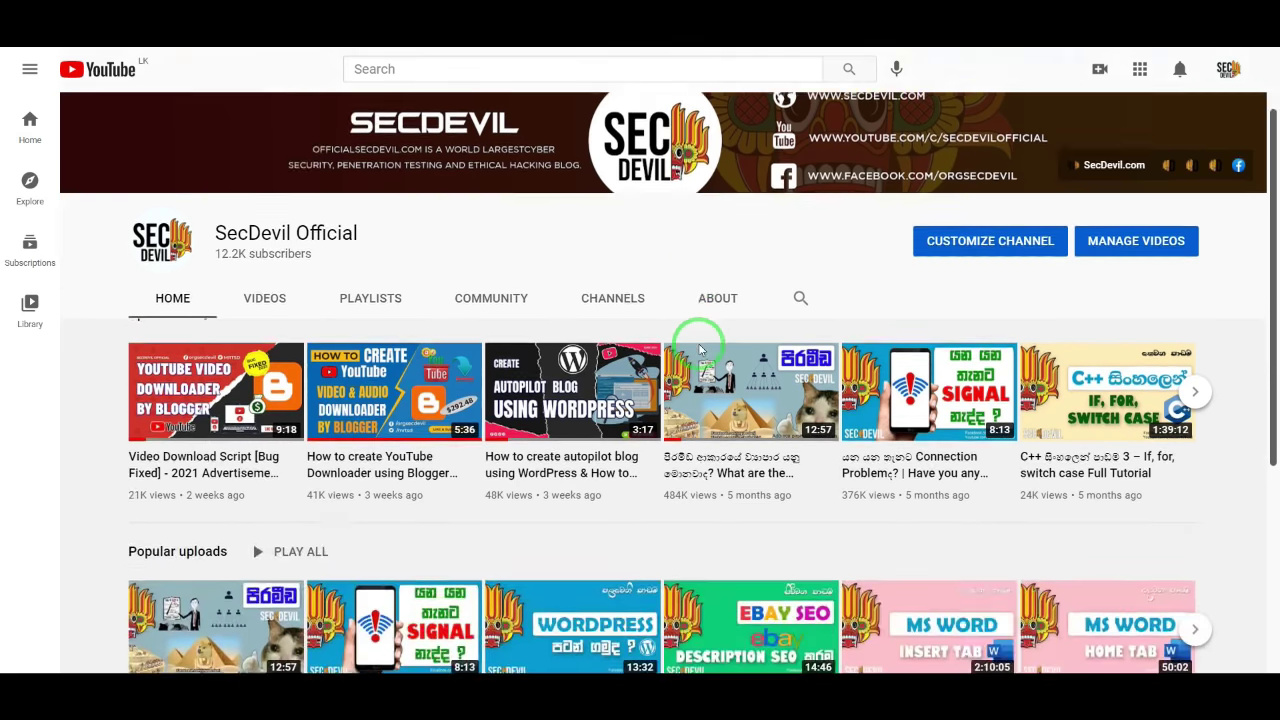
pyautogui.scroll(5, 700, 349)
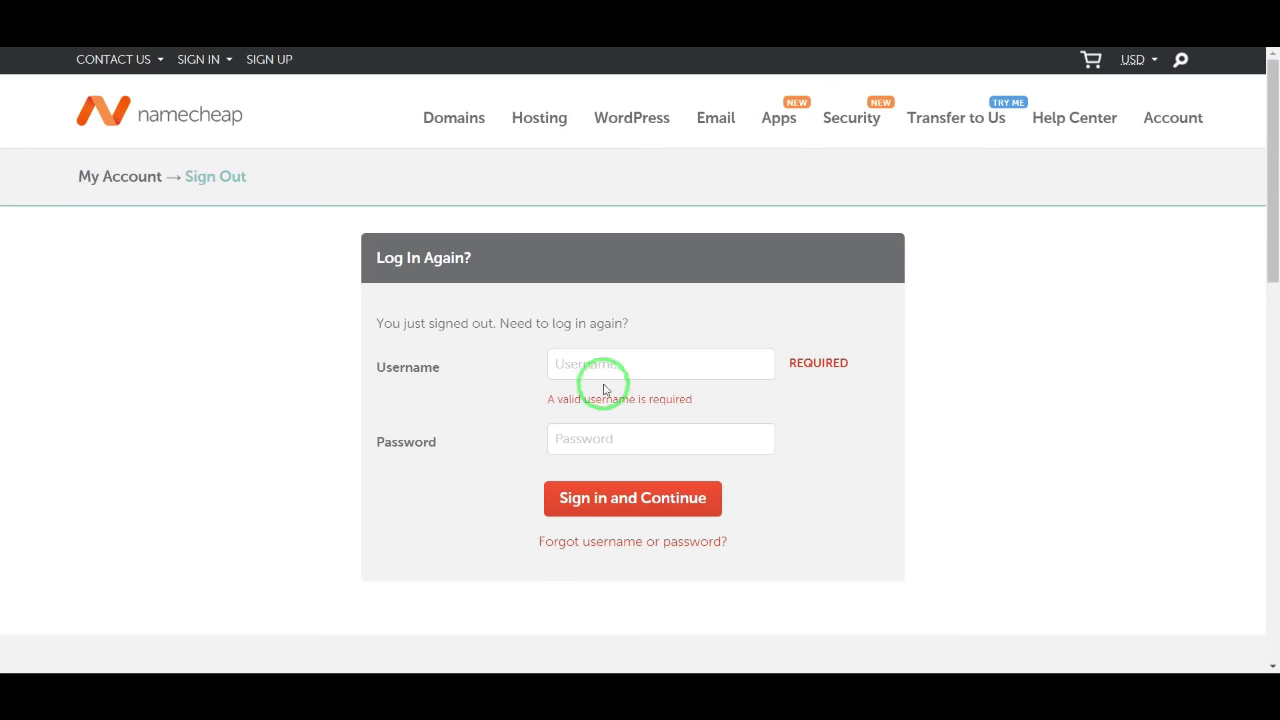
pyautogui.click(594, 367)
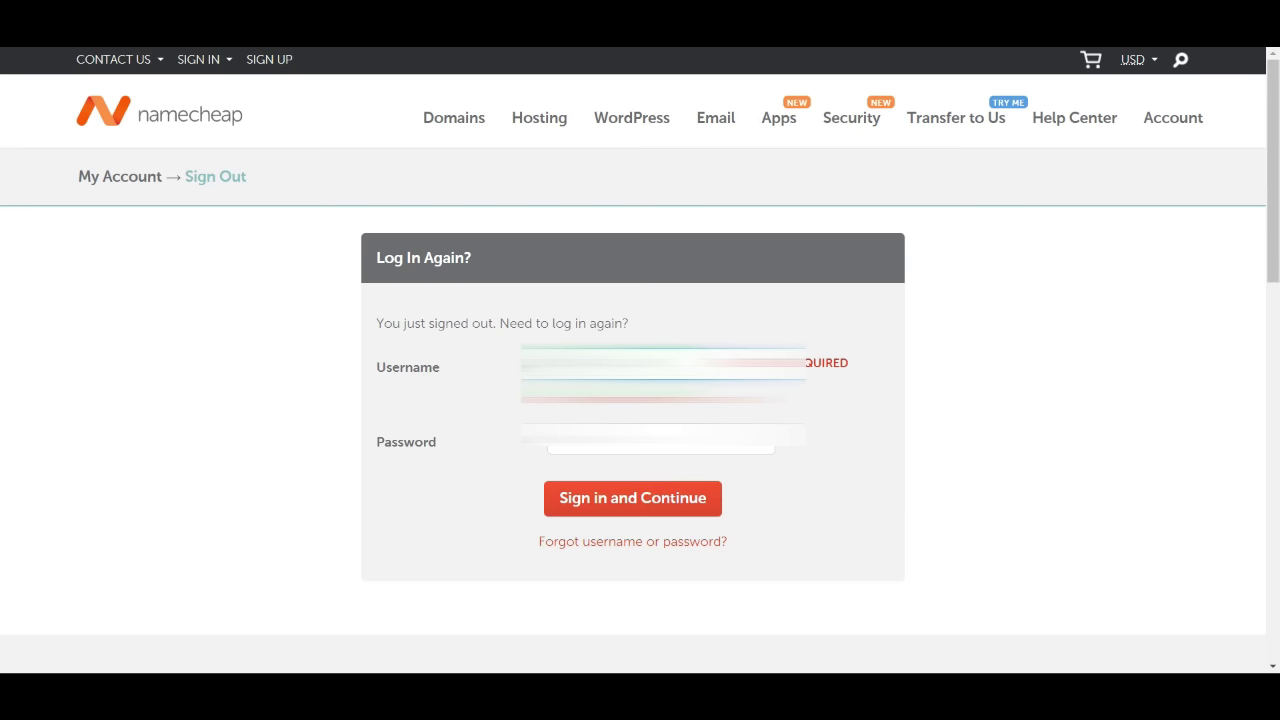
pyautogui.press('Tab')
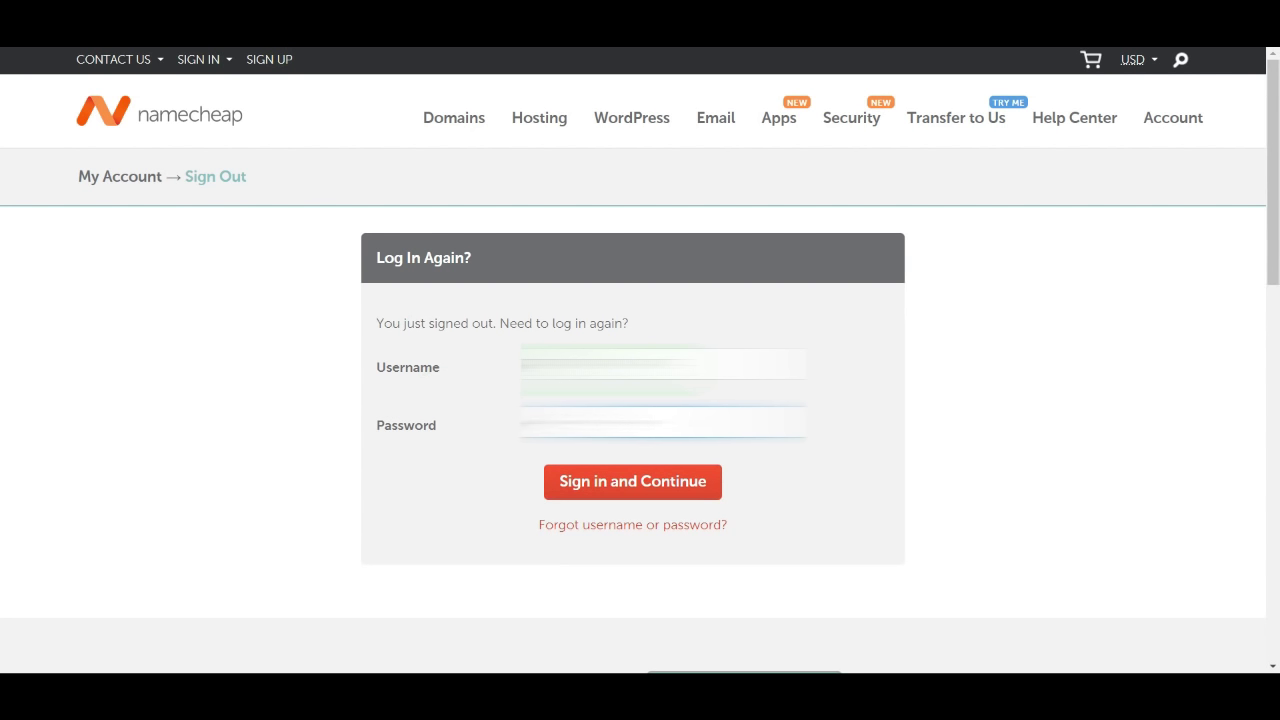
pyautogui.write('••••••••')
pyautogui.click(585, 484)
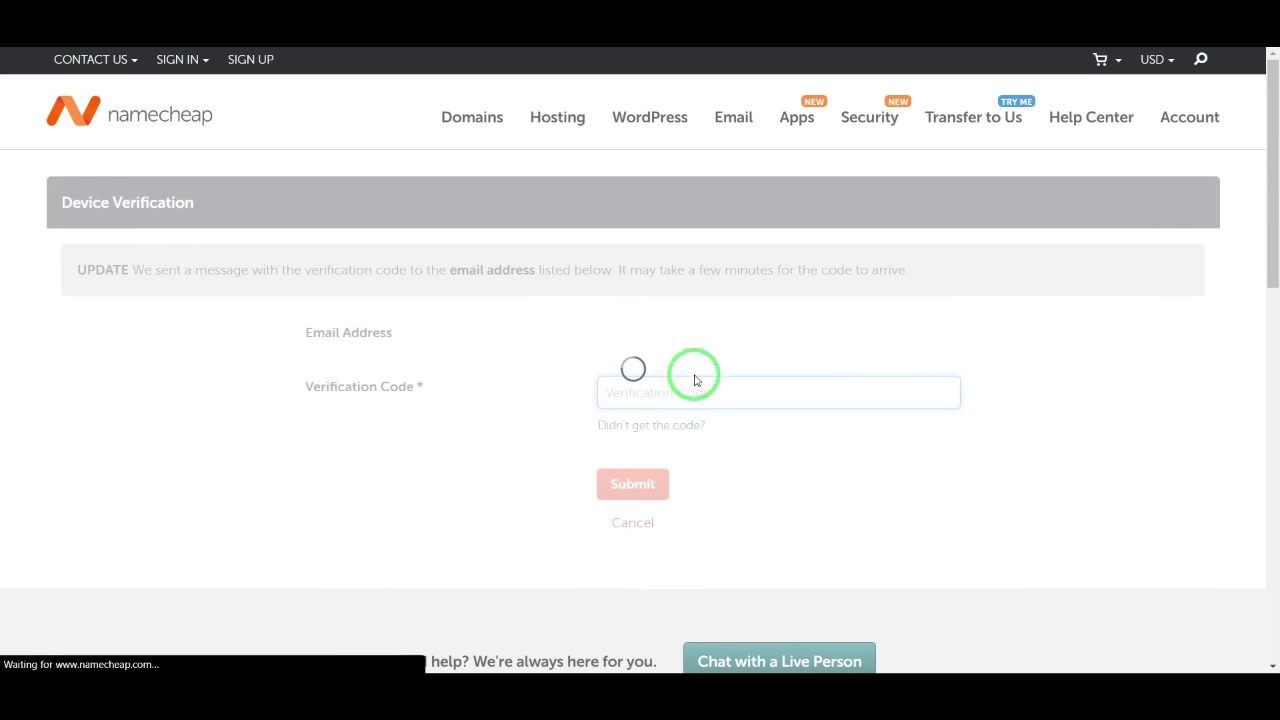
# Step: Submit the emailed device-verification code to reach the Namecheap dashboard
pyautogui.click(677, 400)
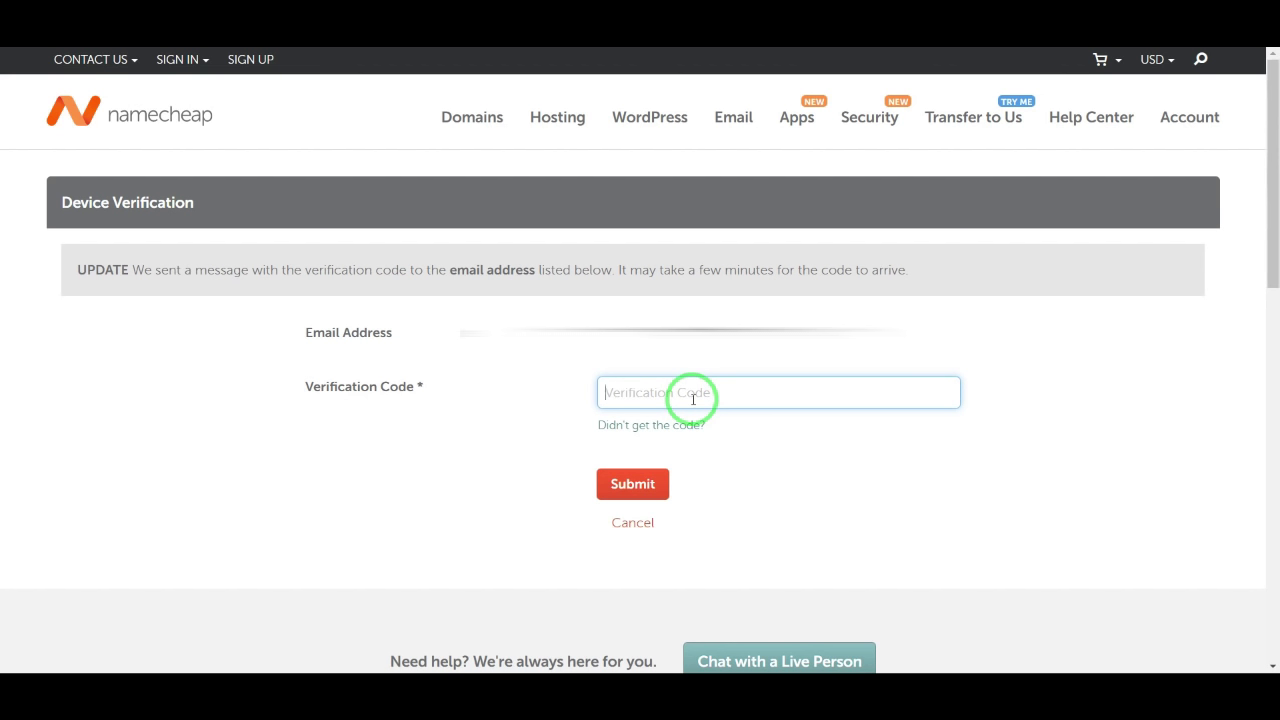
pyautogui.click(636, 482)
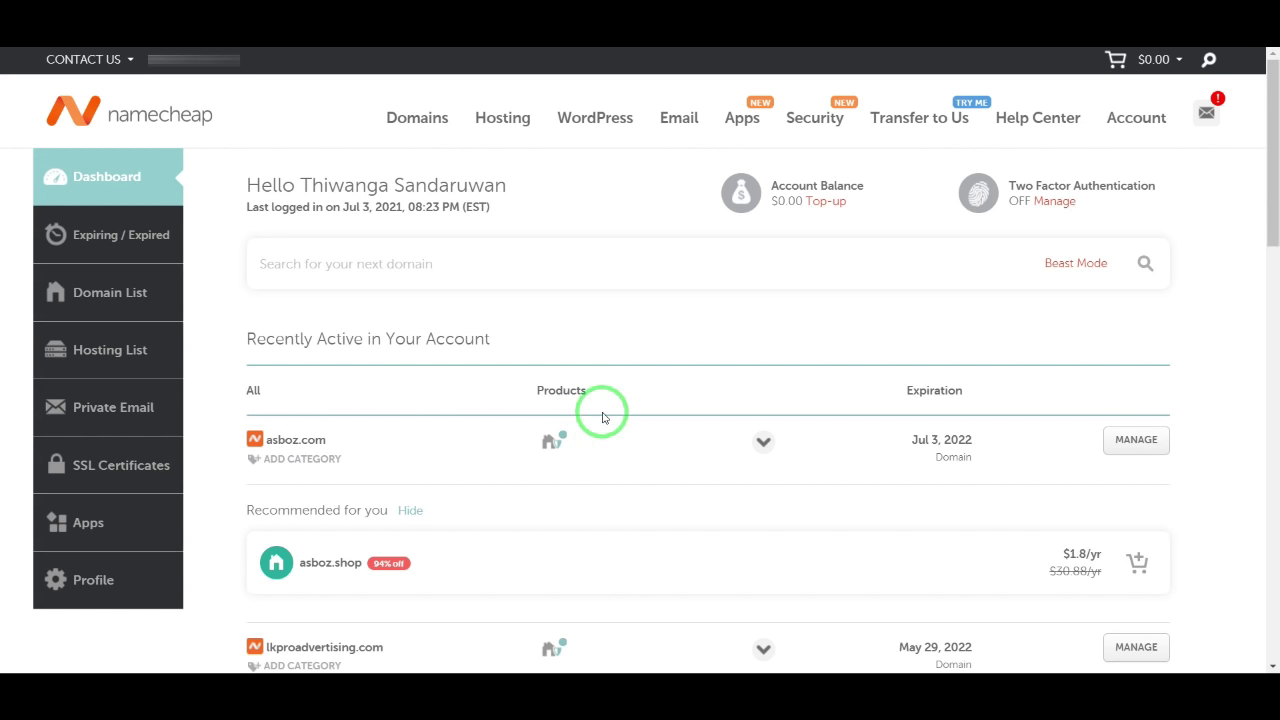
pyautogui.click(268, 438)
pyautogui.moveTo(268, 438); pyautogui.dragTo(337, 437)
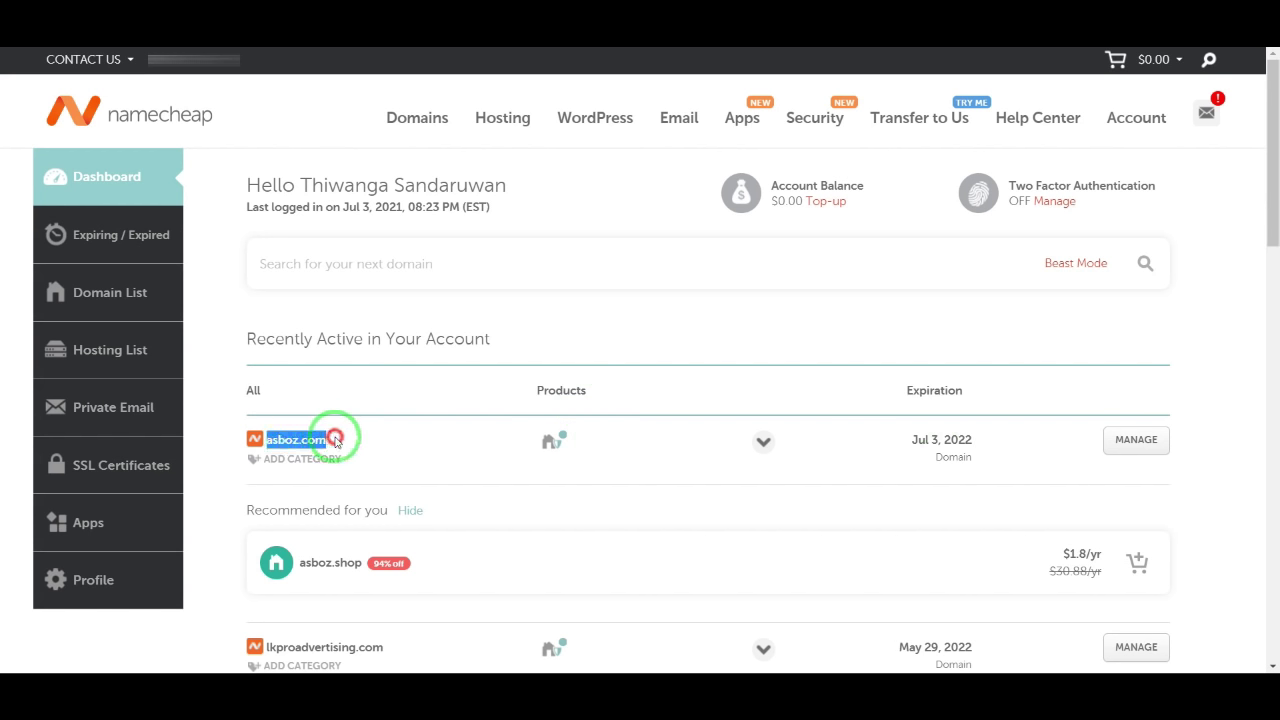
pyautogui.click(300, 442)
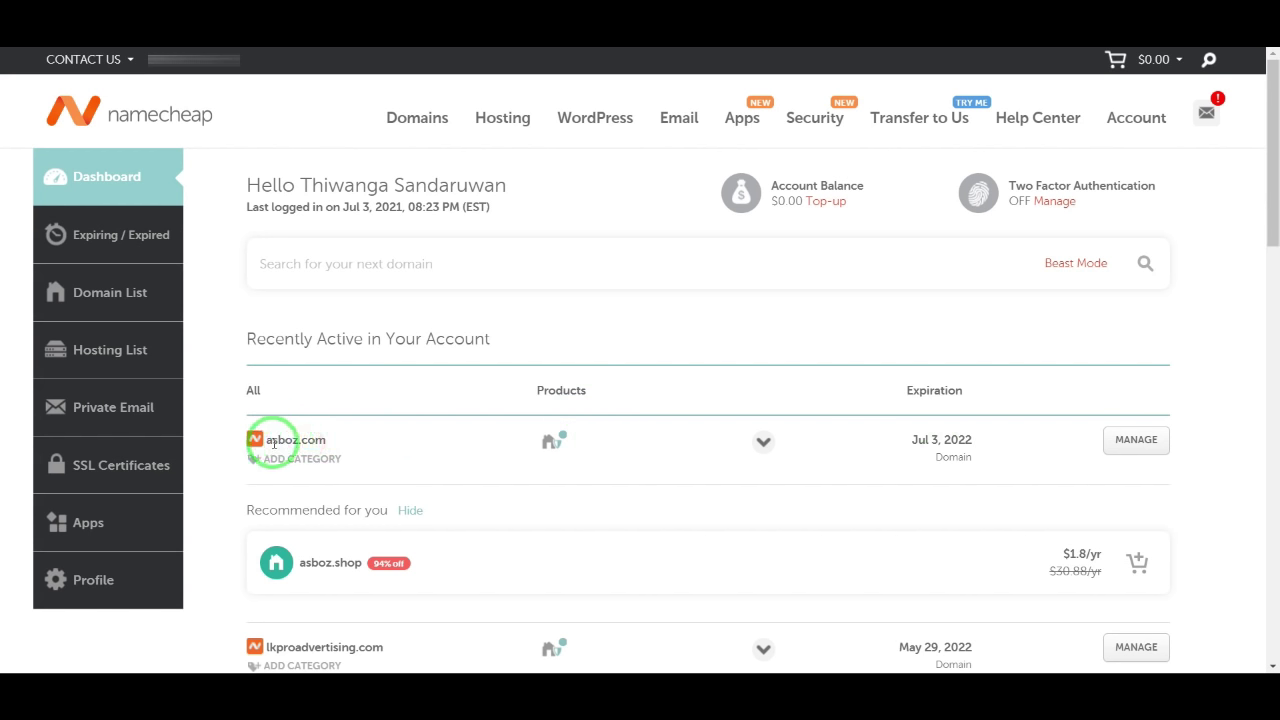
pyautogui.moveTo(268, 440); pyautogui.dragTo(335, 438)
pyautogui.click(272, 440)
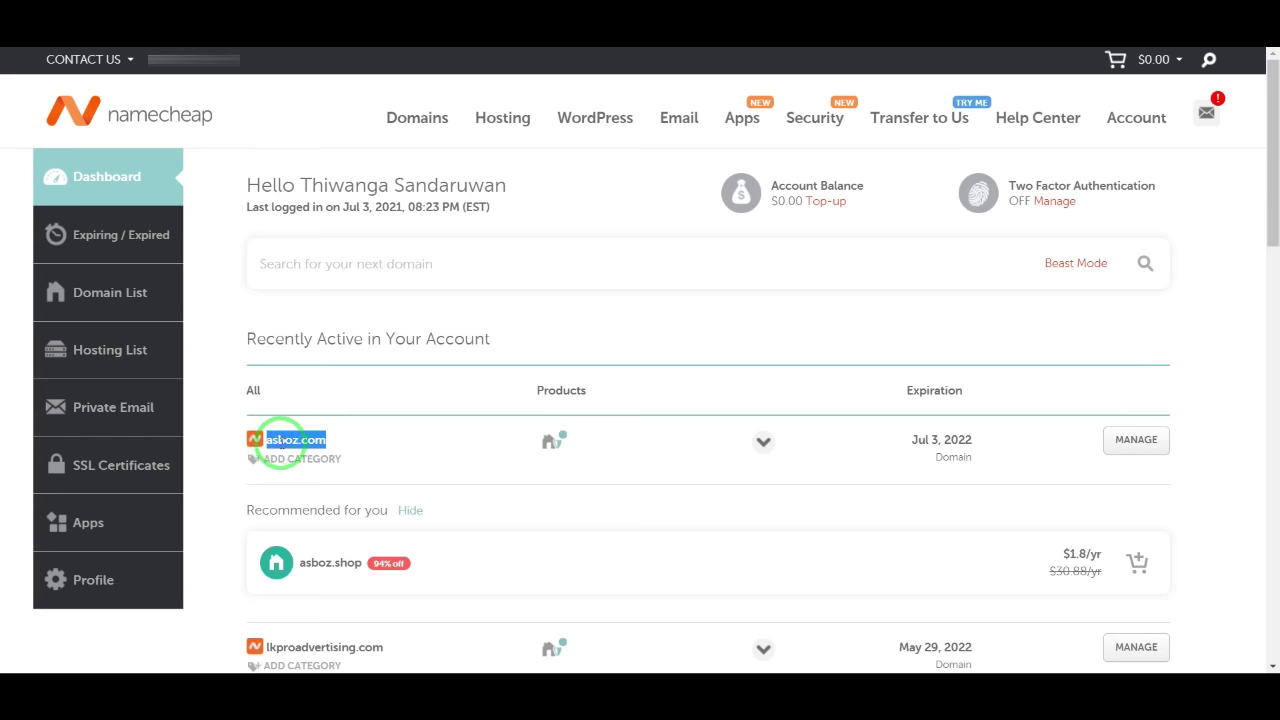
pyautogui.click(356, 438)
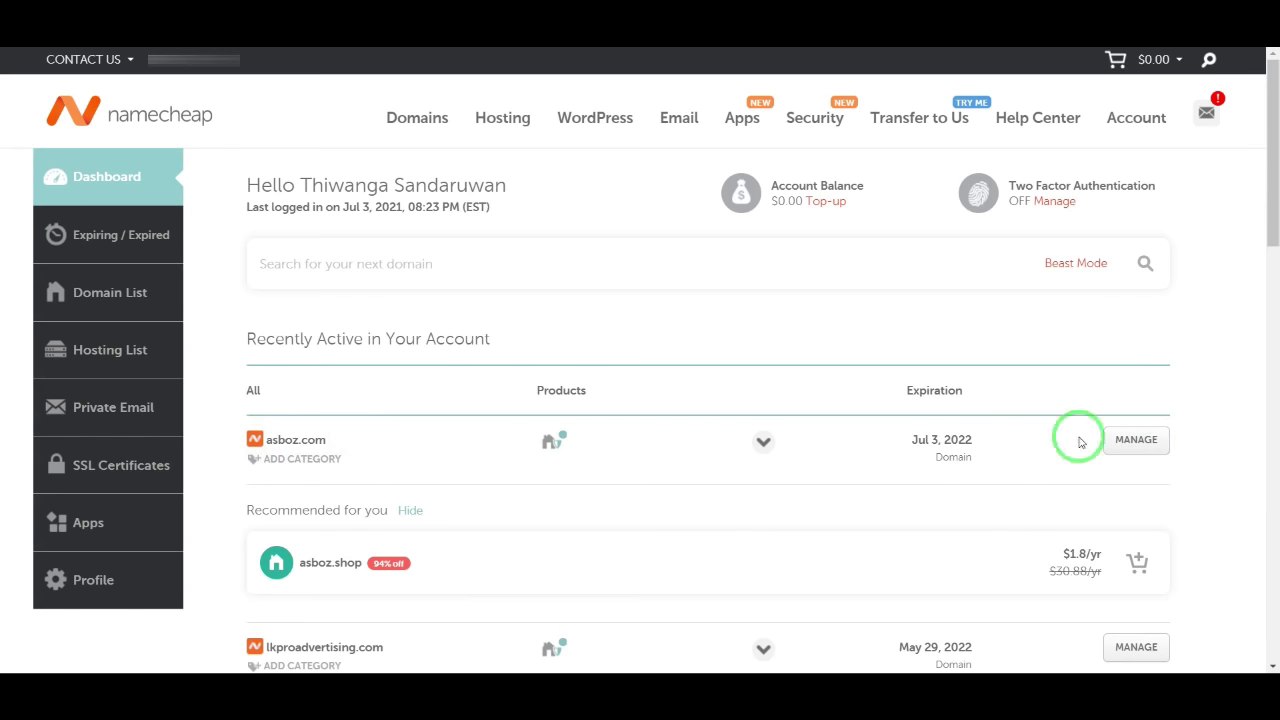
# Step: Open asboz.com's management page and change its Nameservers option to Custom DNS
pyautogui.click(1150, 443)
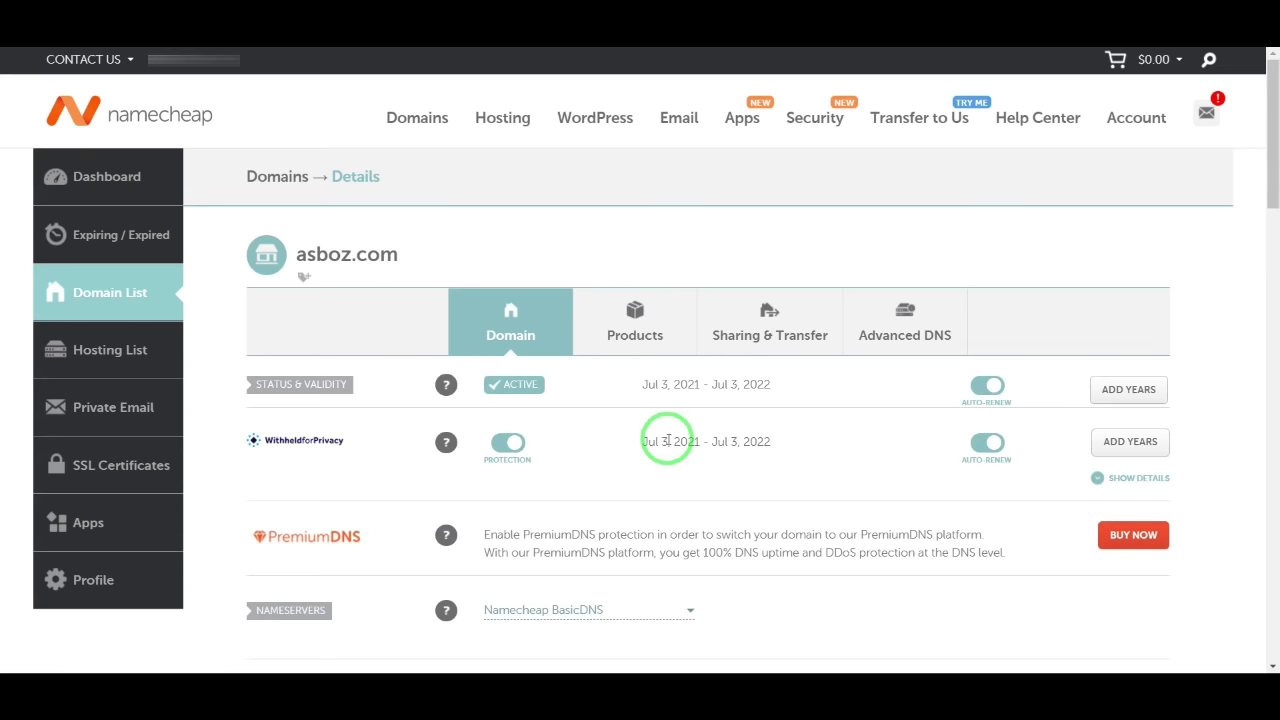
pyautogui.scroll(-2, 667, 441)
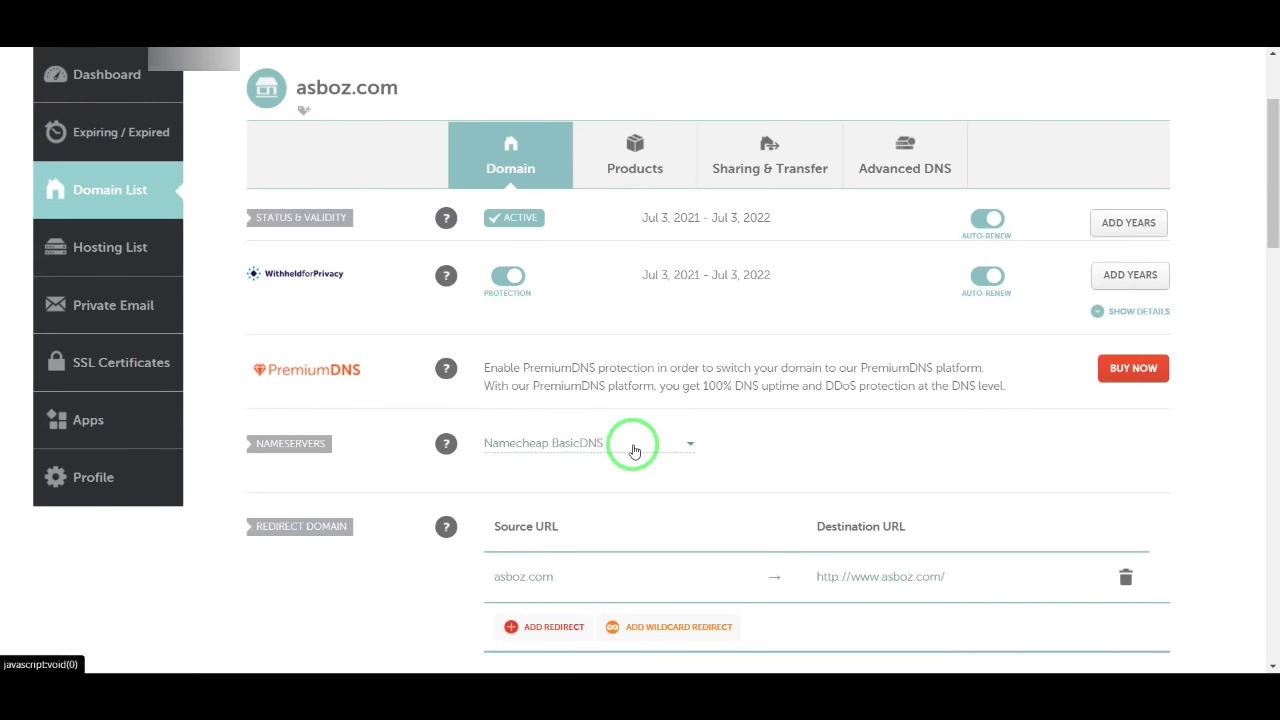
pyautogui.click(490, 444)
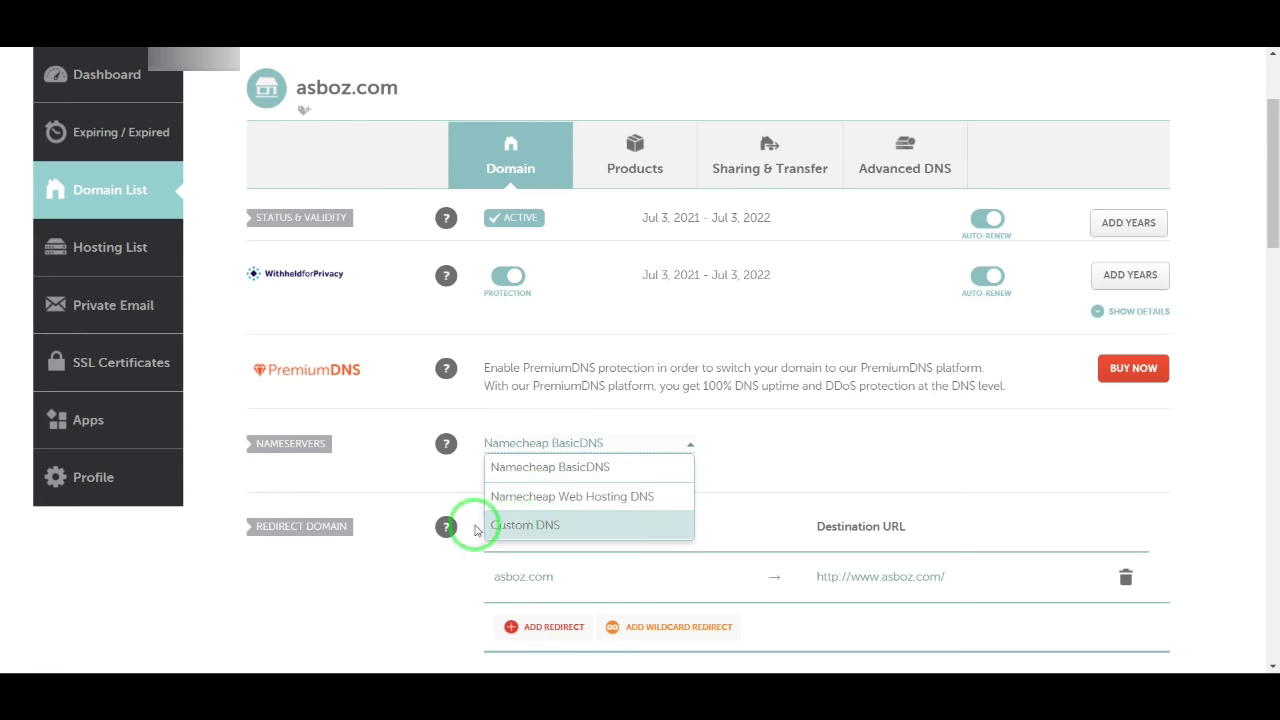
pyautogui.click(524, 525)
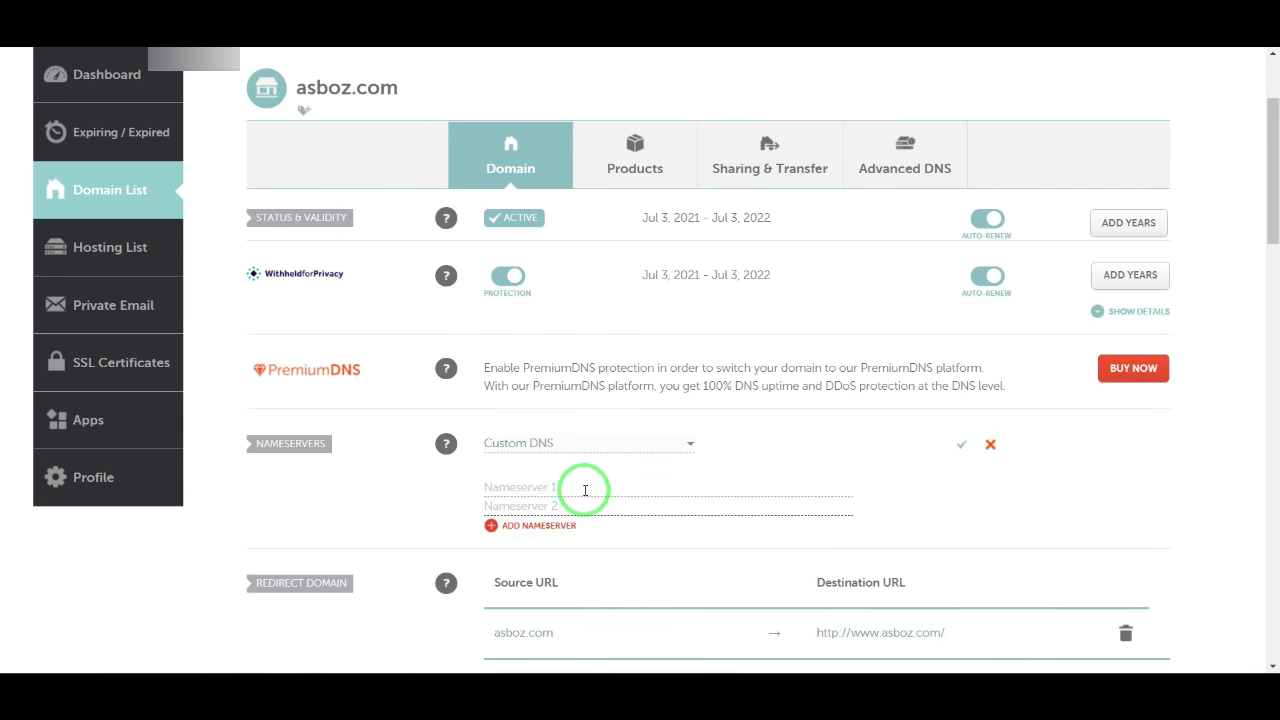
# Step: Copy ns216137184225.a2dns.com from the notes into Nameserver 1
pyautogui.click(523, 487)
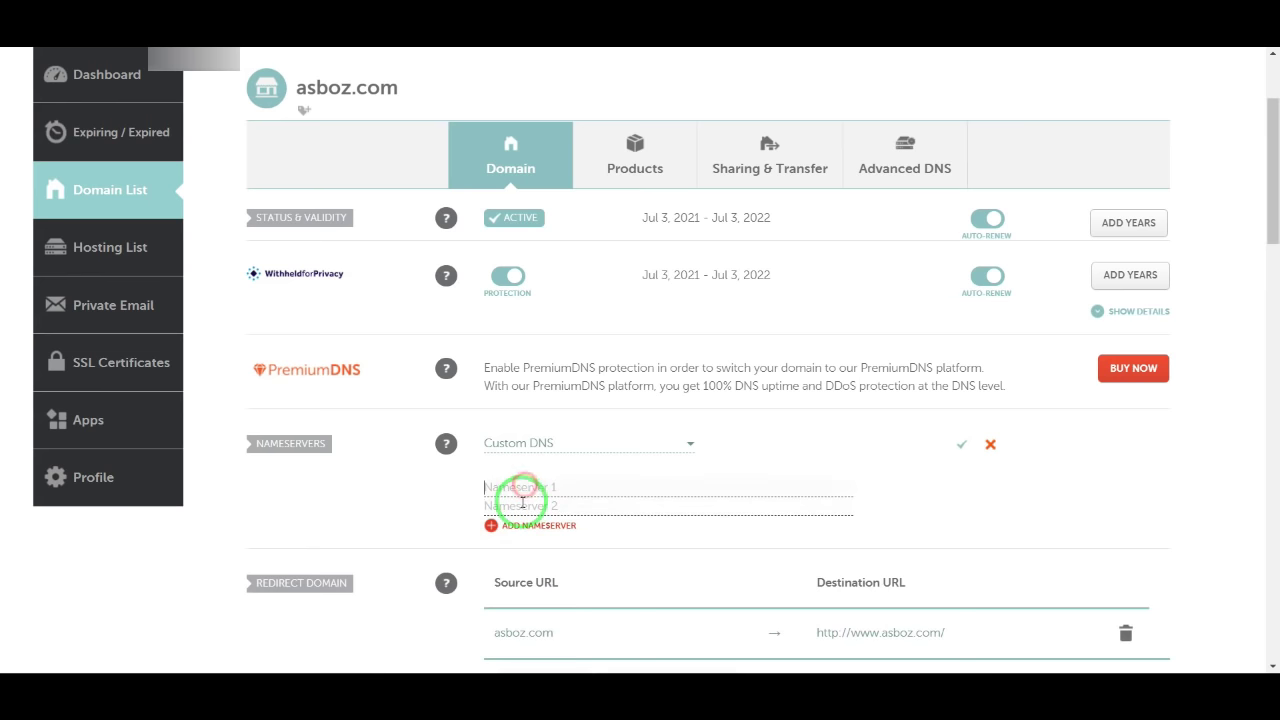
pyautogui.hotkey('alt', 'Tab')
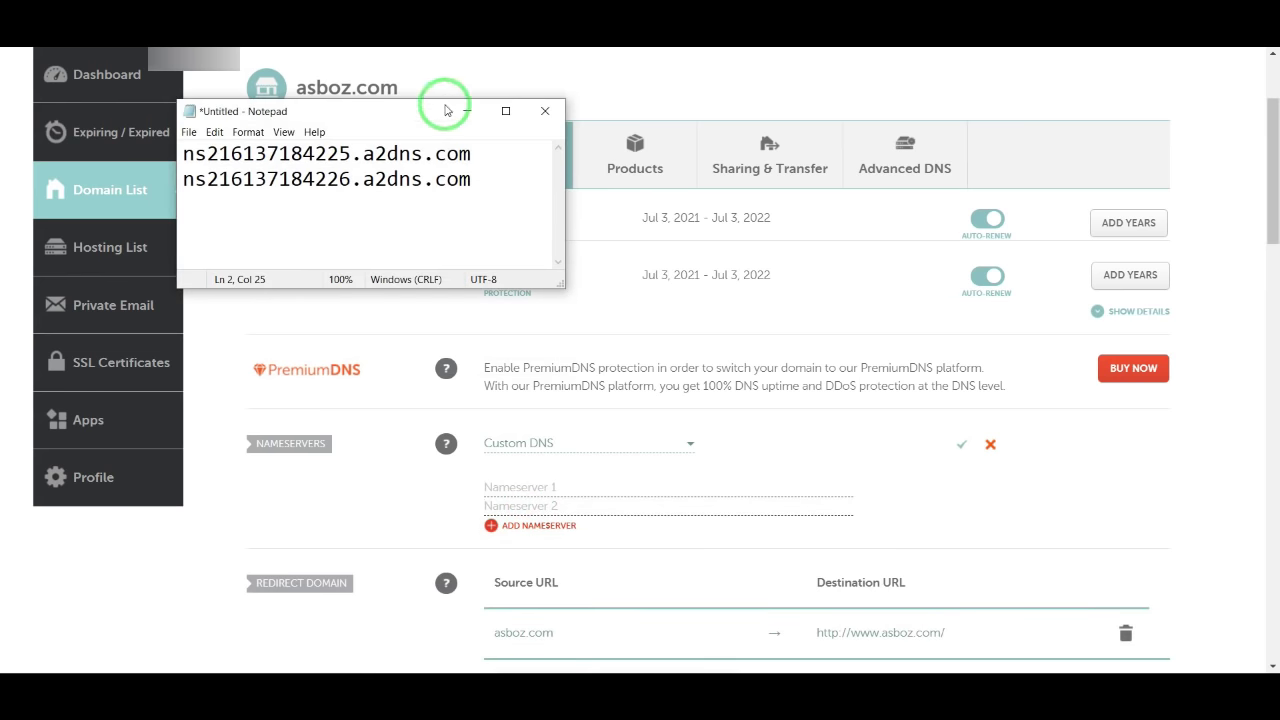
pyautogui.moveTo(474, 153); pyautogui.dragTo(168, 150)
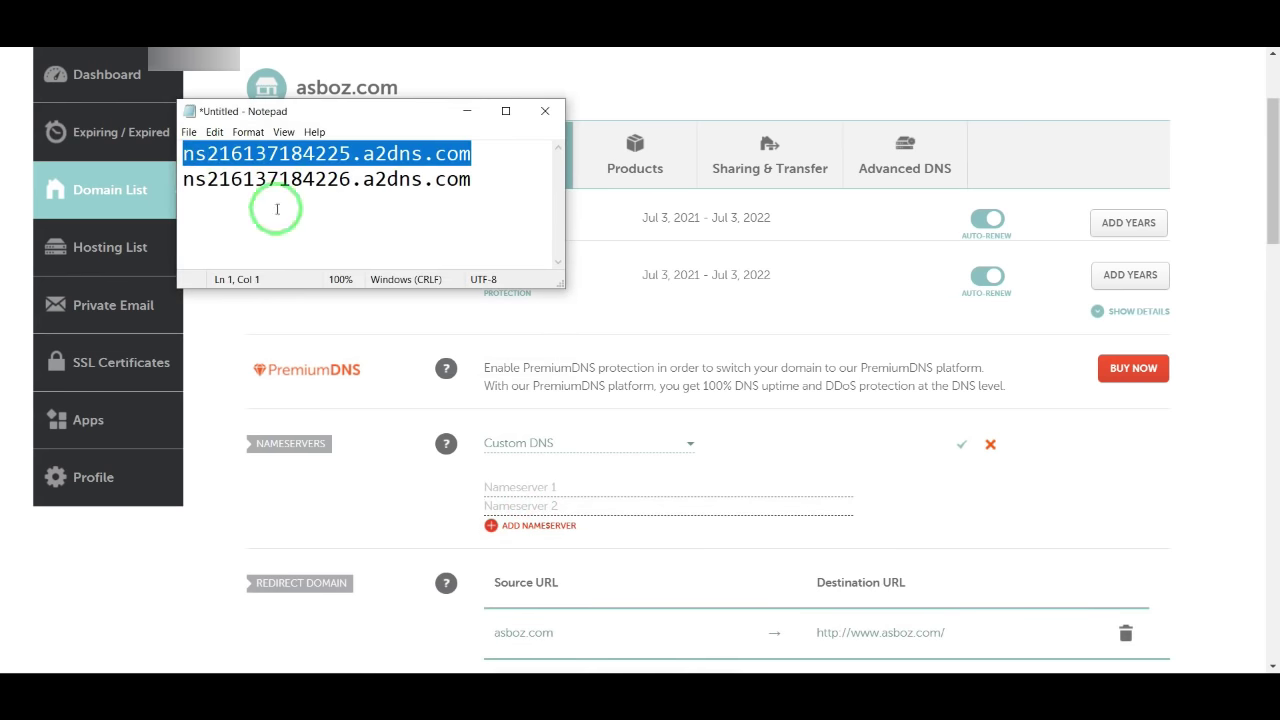
pyautogui.hotkey('ctrl', 'c')
pyautogui.click(530, 486)
pyautogui.hotkey('ctrl', 'v')
# Step: Paste ns216137184226.a2dns.com into Nameserver 2 and save both custom nameservers
pyautogui.click(522, 507)
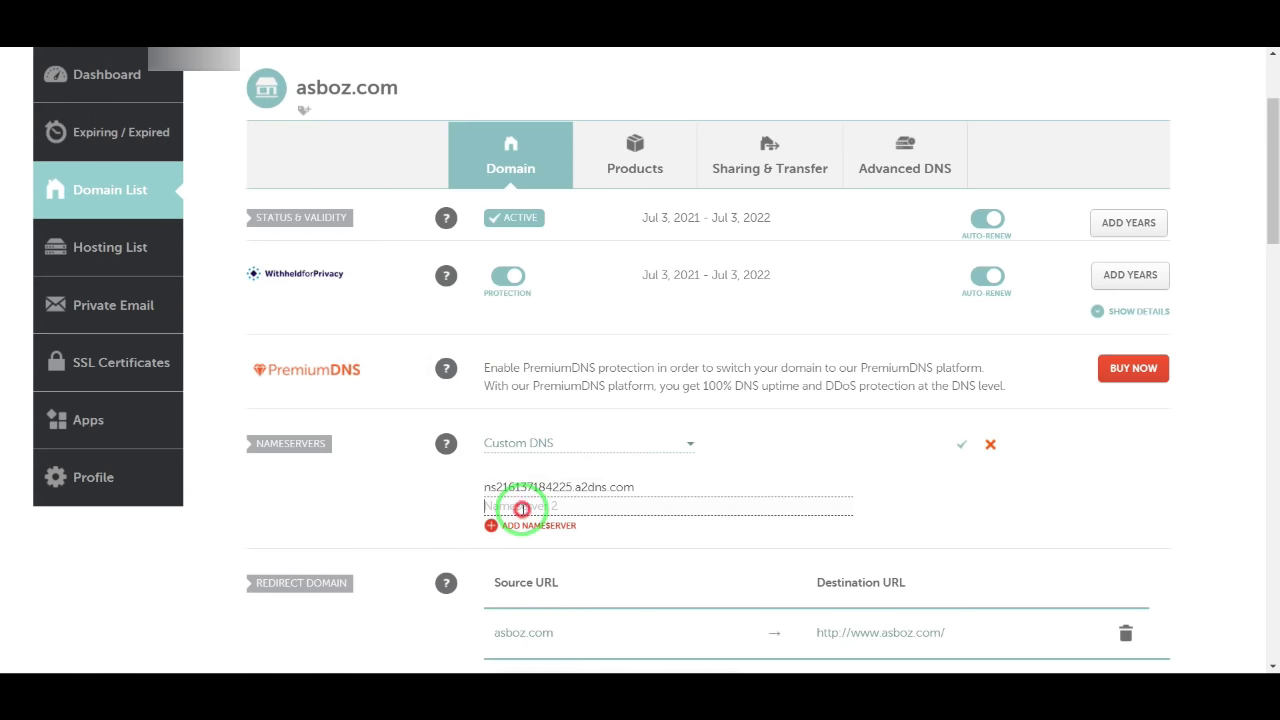
pyautogui.click(508, 672)
pyautogui.moveTo(471, 179); pyautogui.dragTo(182, 192)
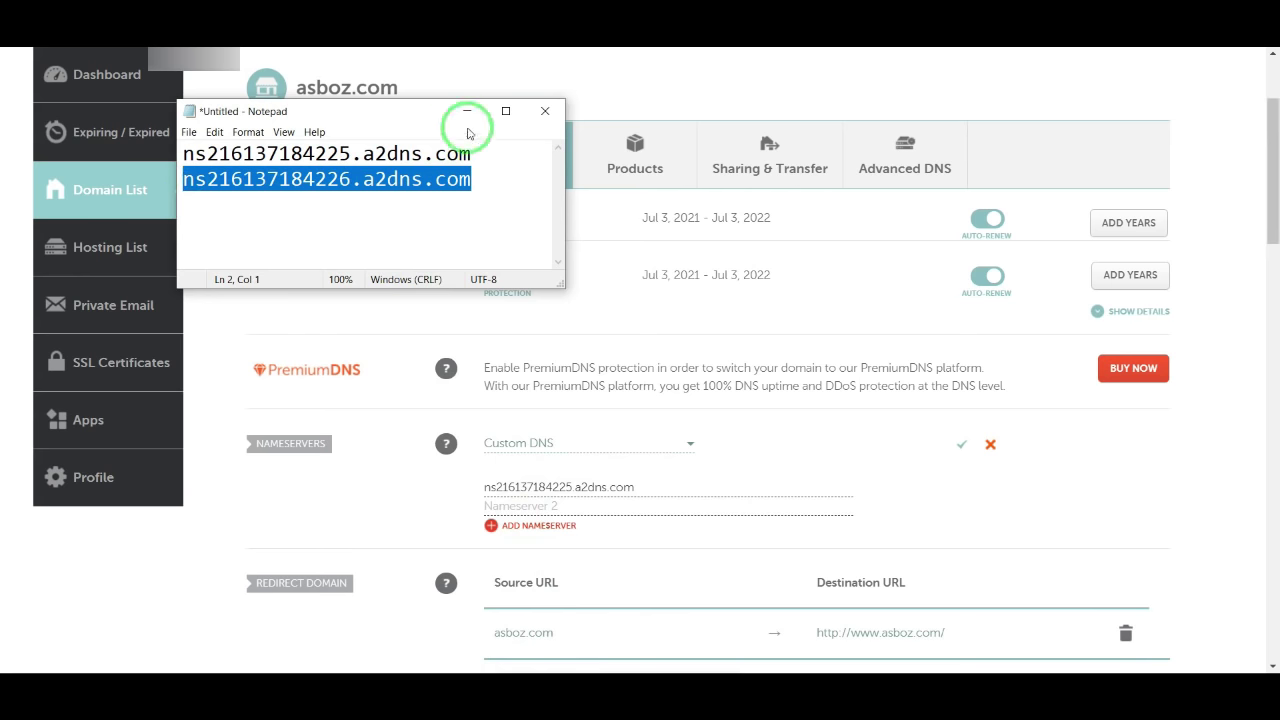
pyautogui.click(545, 111)
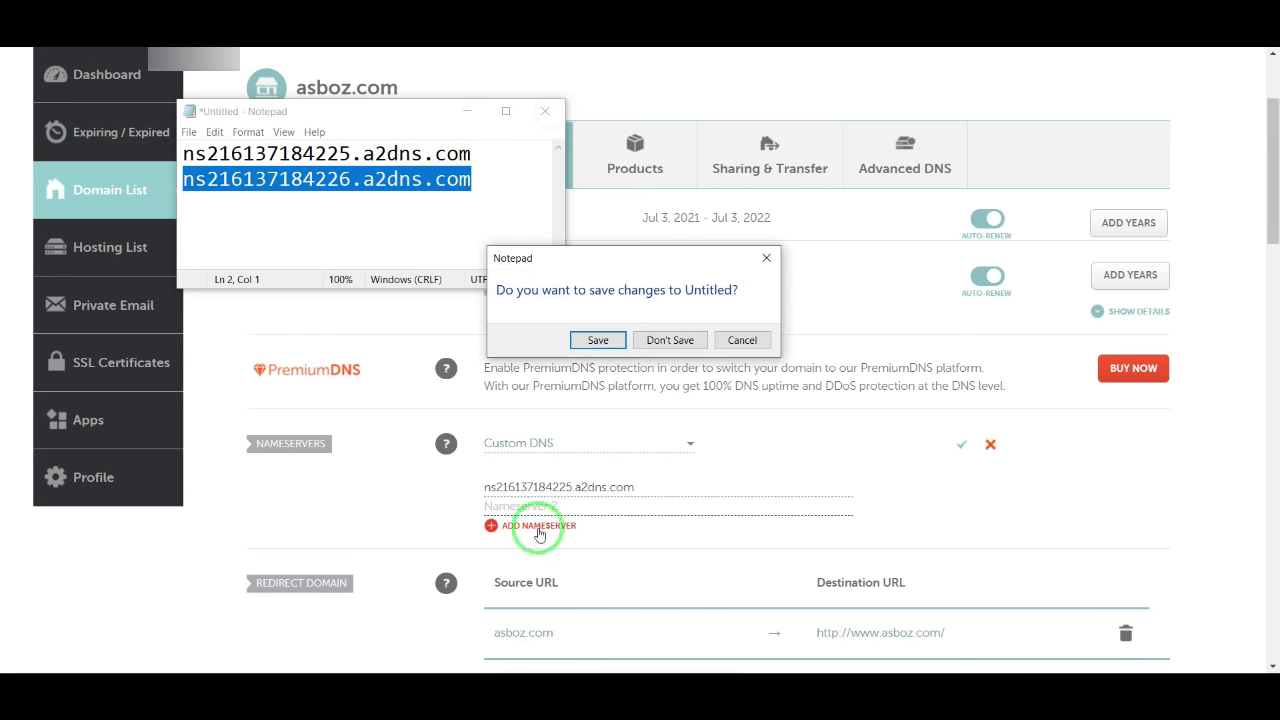
pyautogui.click(743, 340)
pyautogui.click(468, 111)
pyautogui.click(615, 537)
pyautogui.hotkey('ctrl', 'v')
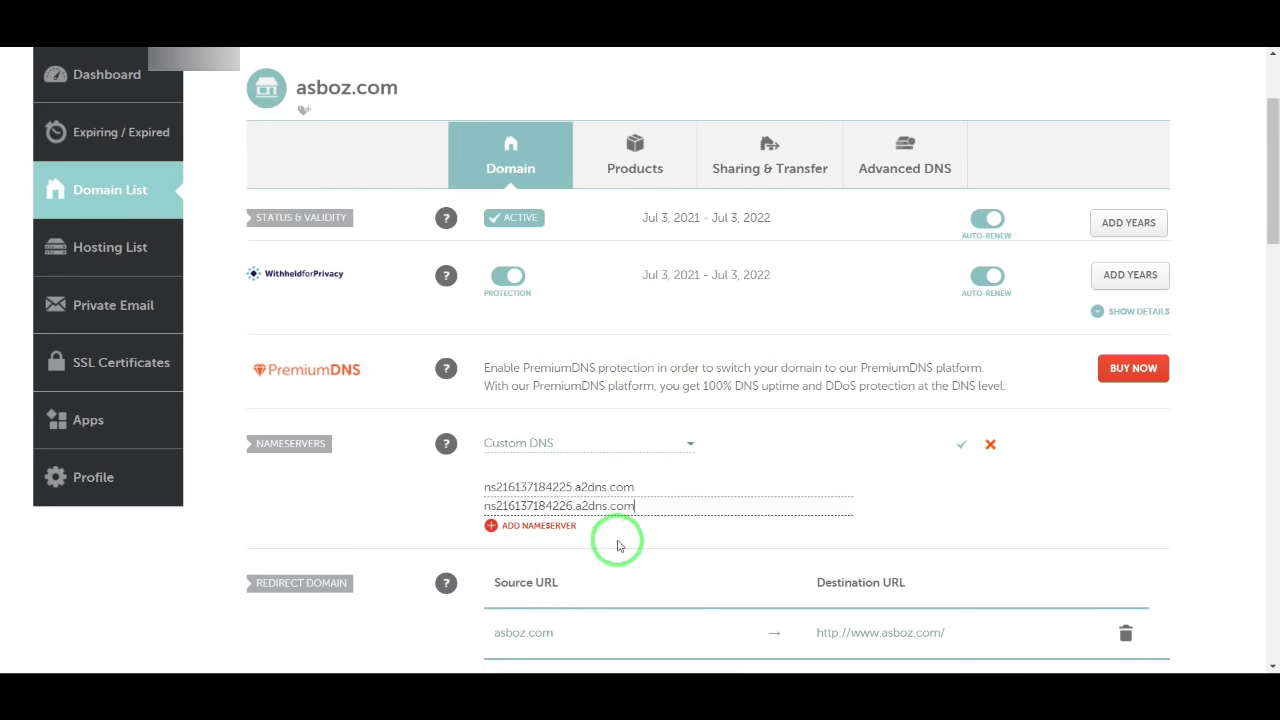
pyautogui.click(647, 492)
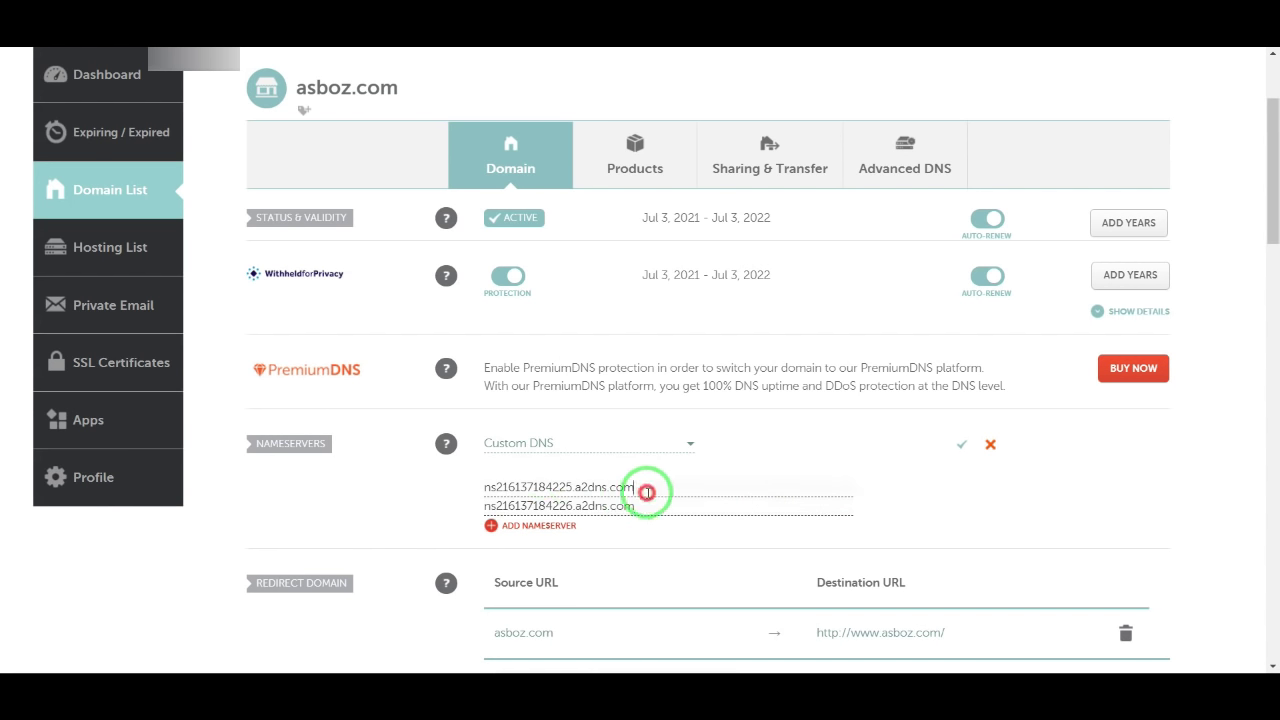
pyautogui.click(646, 510)
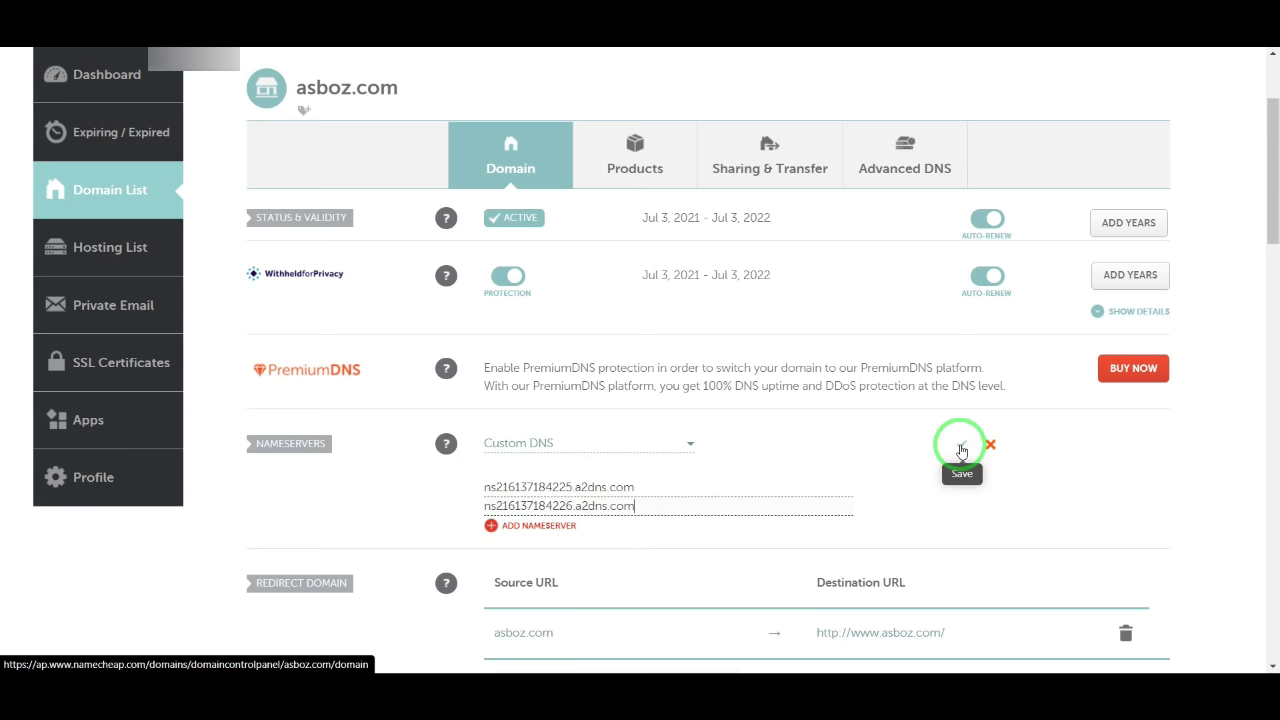
pyautogui.click(961, 449)
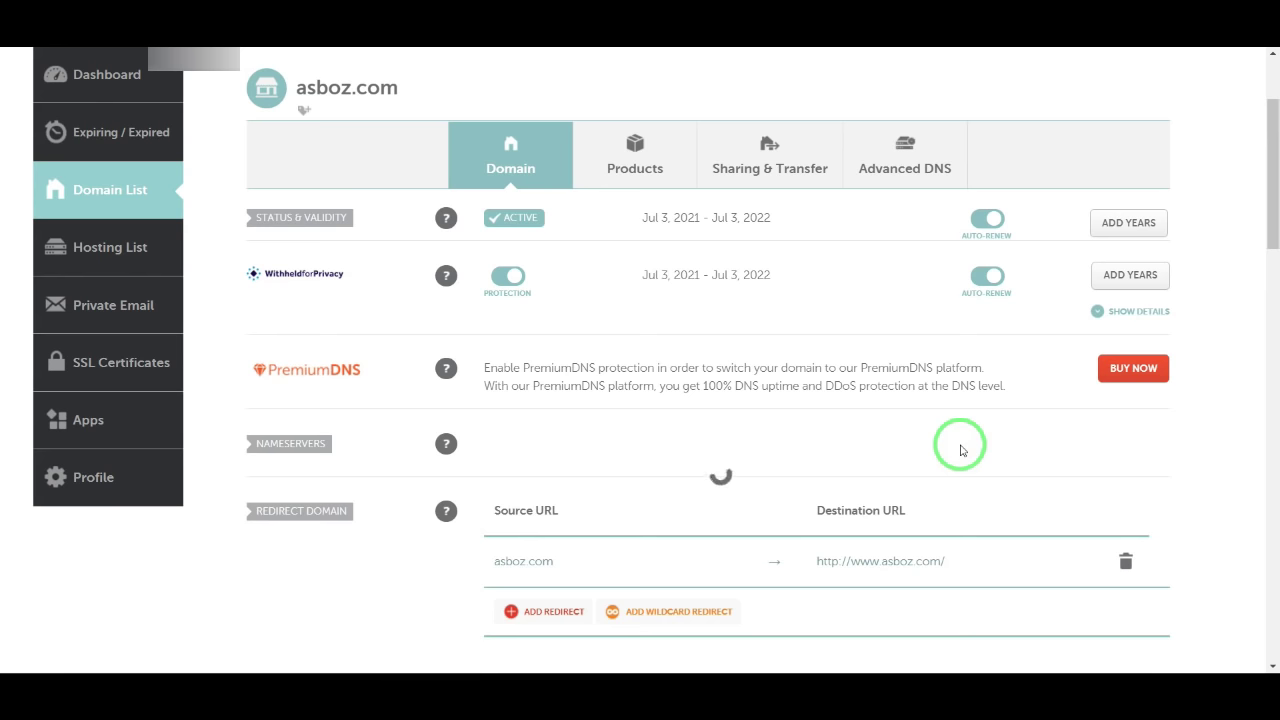
pyautogui.scroll(1, 597, 226)
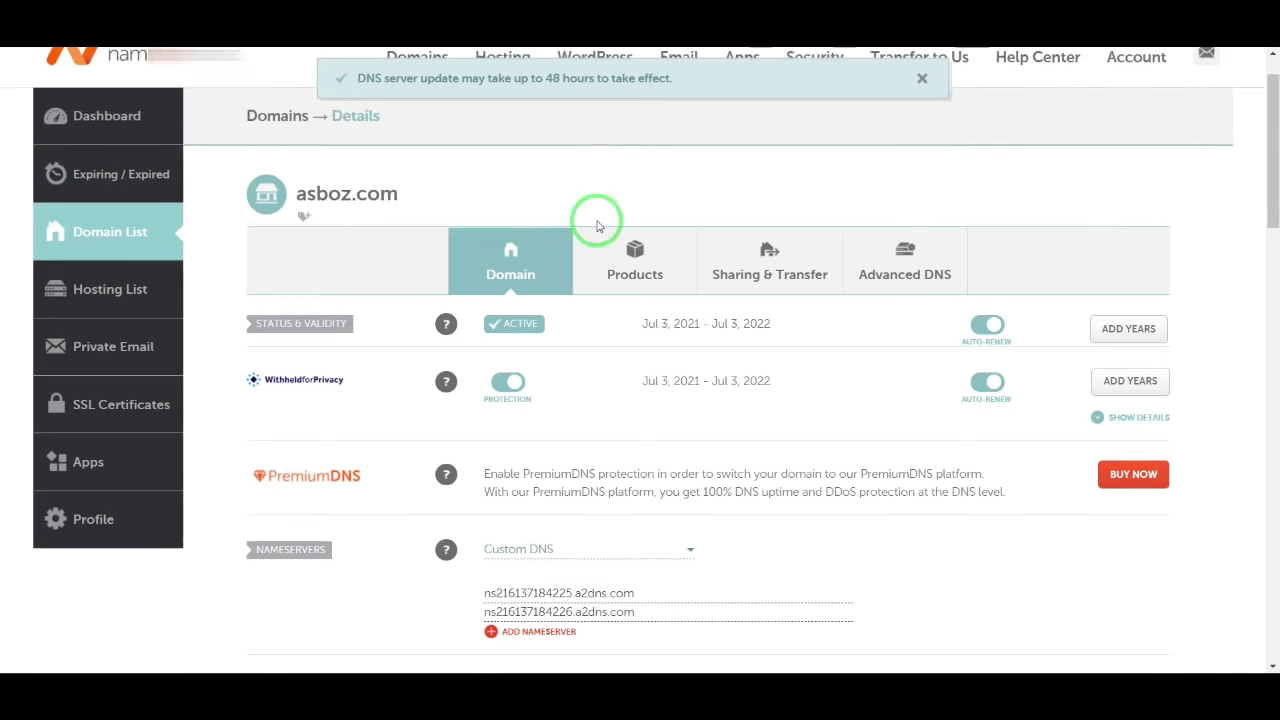
pyautogui.scroll(1, 597, 226)
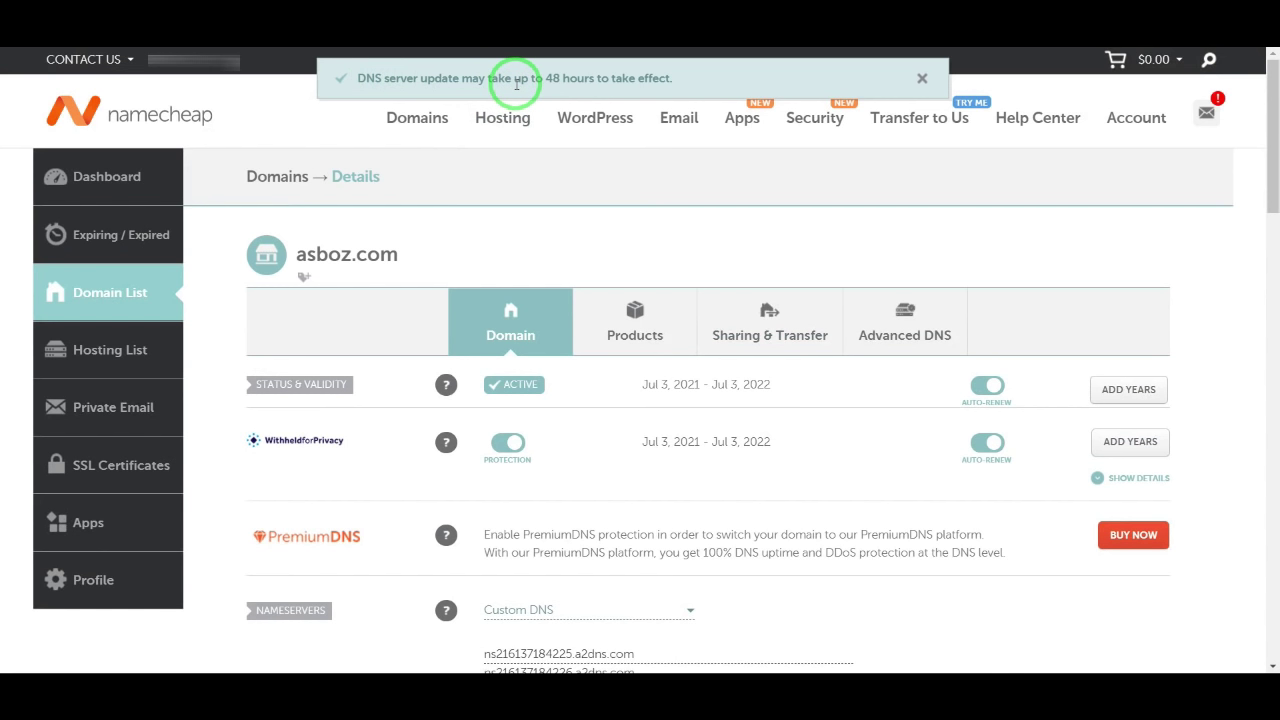
pyautogui.click(922, 78)
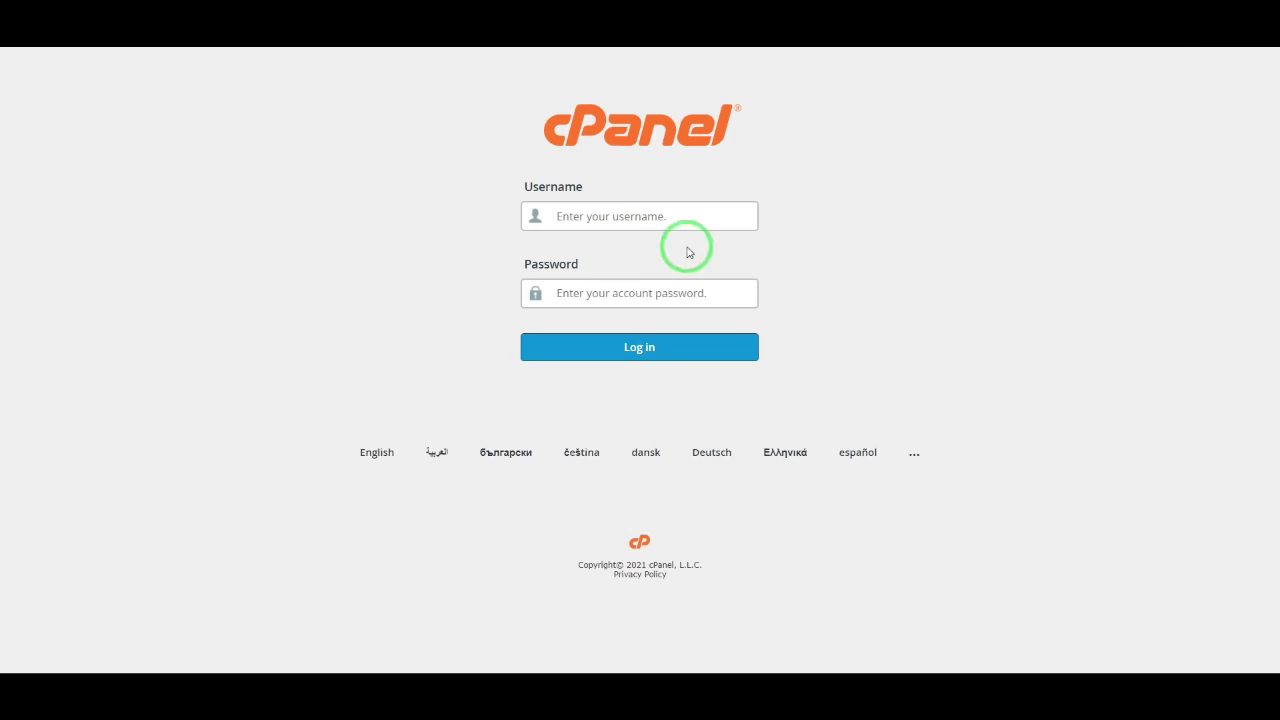
pyautogui.click(566, 216)
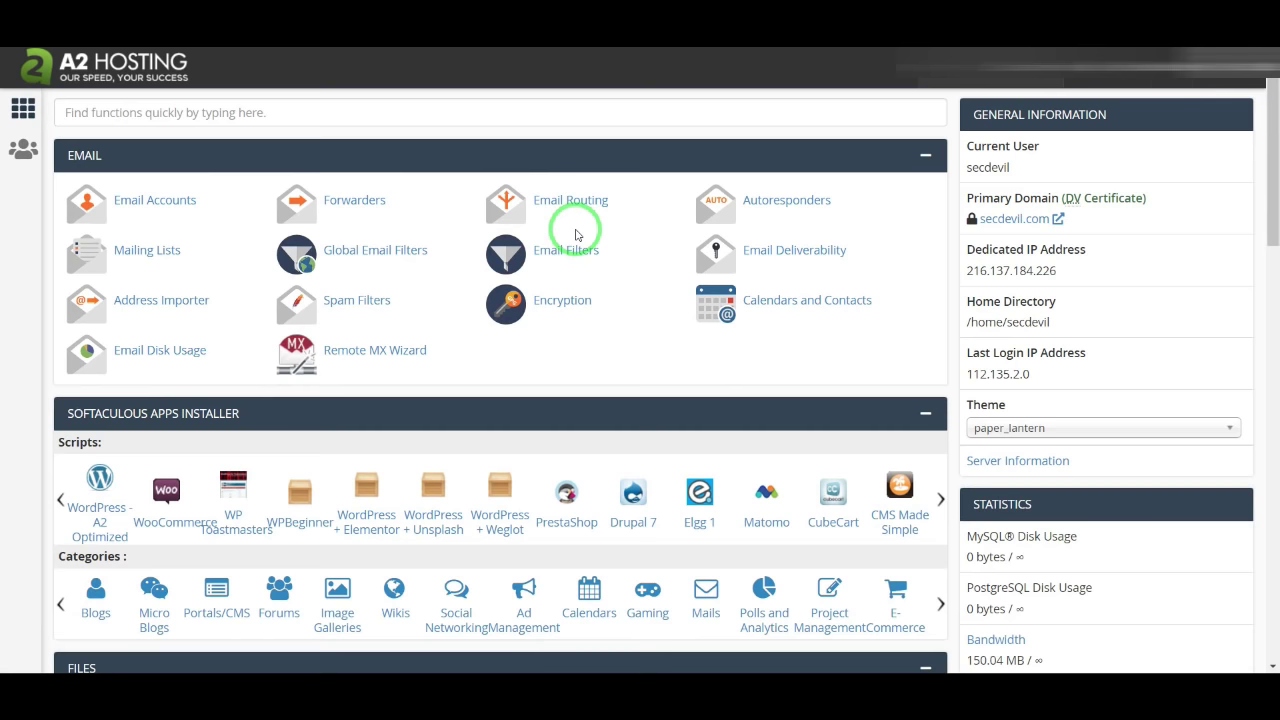
pyautogui.scroll(-10, 575, 235)
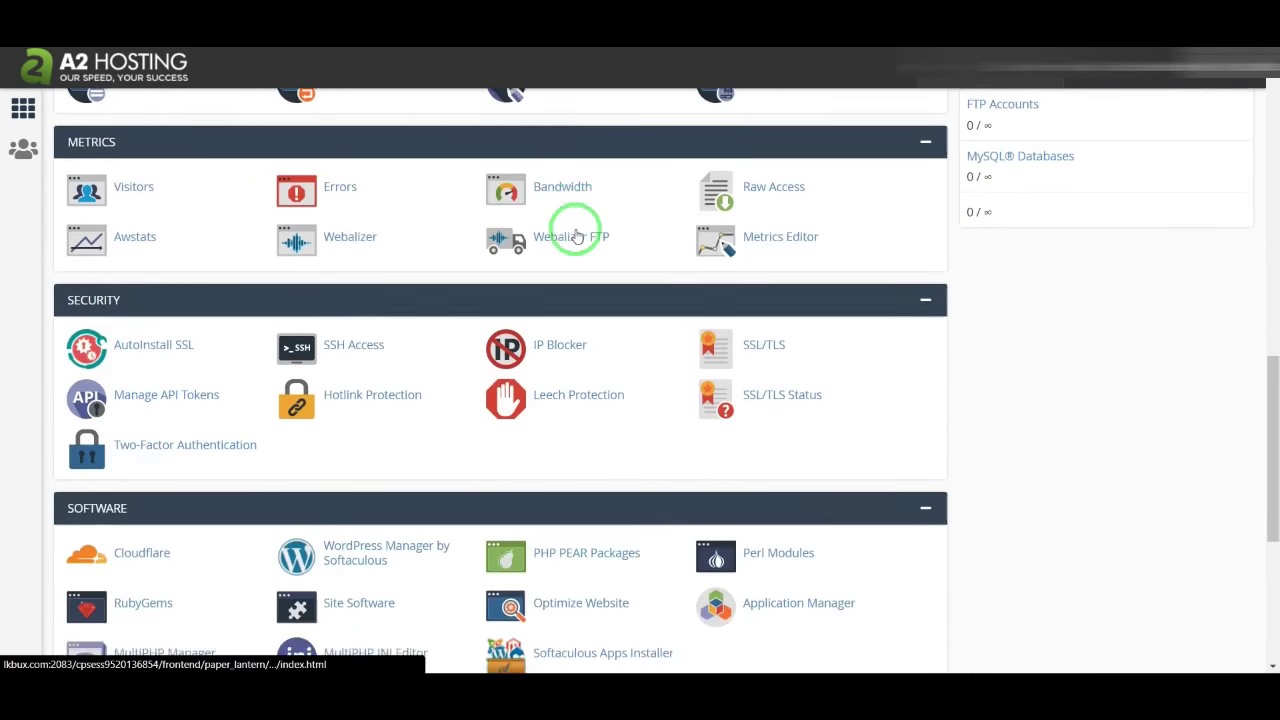
pyautogui.scroll(8, 575, 235)
pyautogui.scroll(3, 575, 235)
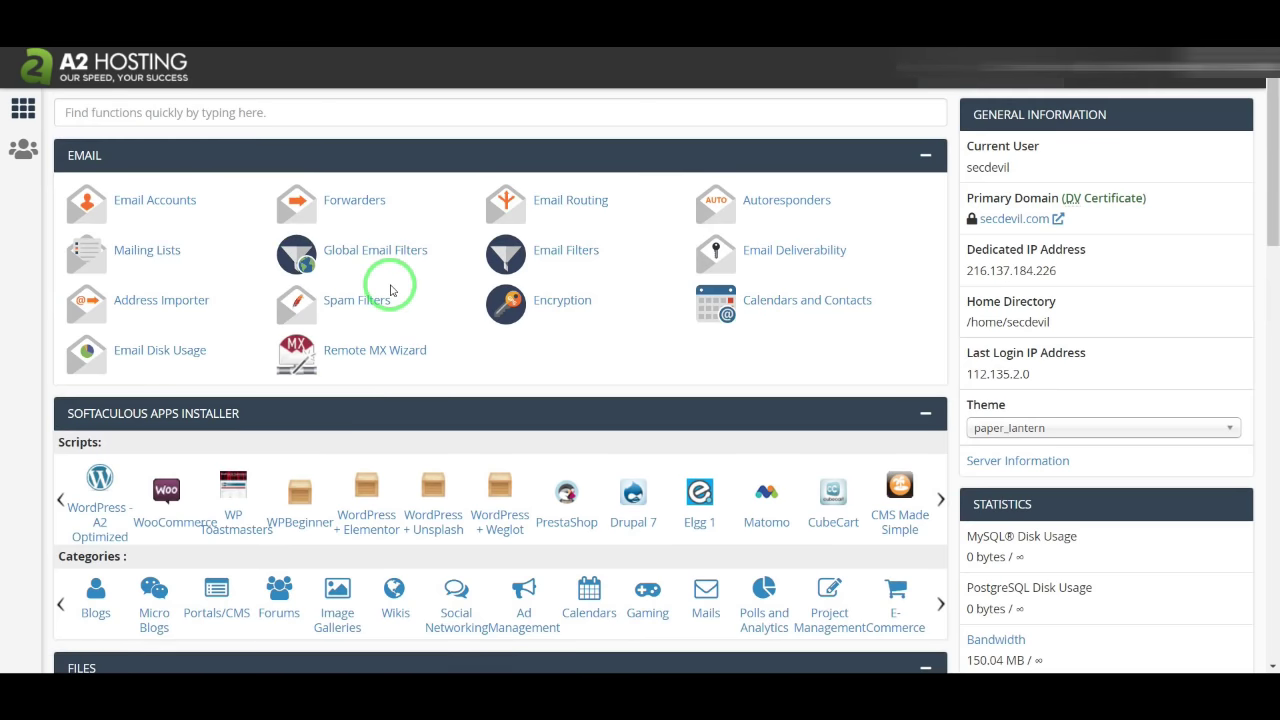
pyautogui.scroll(-8, 390, 290)
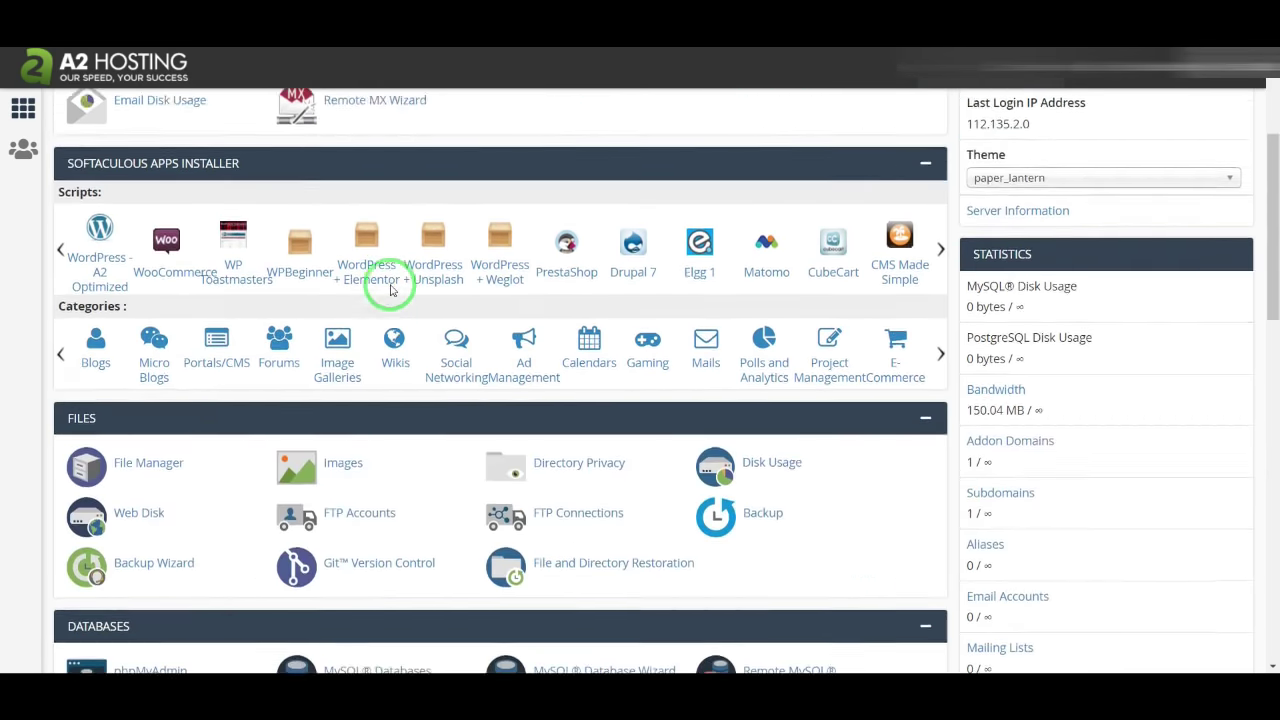
pyautogui.scroll(8, 390, 290)
pyautogui.scroll(-3, 390, 290)
pyautogui.scroll(-5, 391, 288)
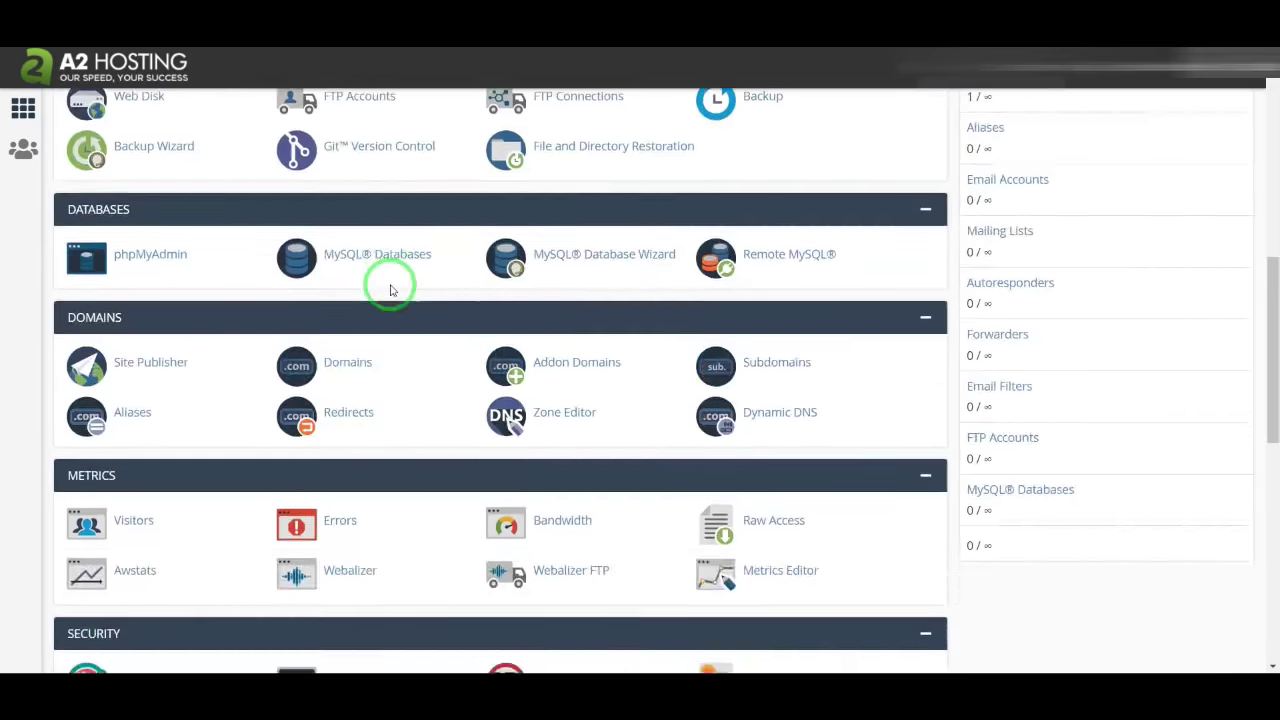
pyautogui.scroll(7, 391, 286)
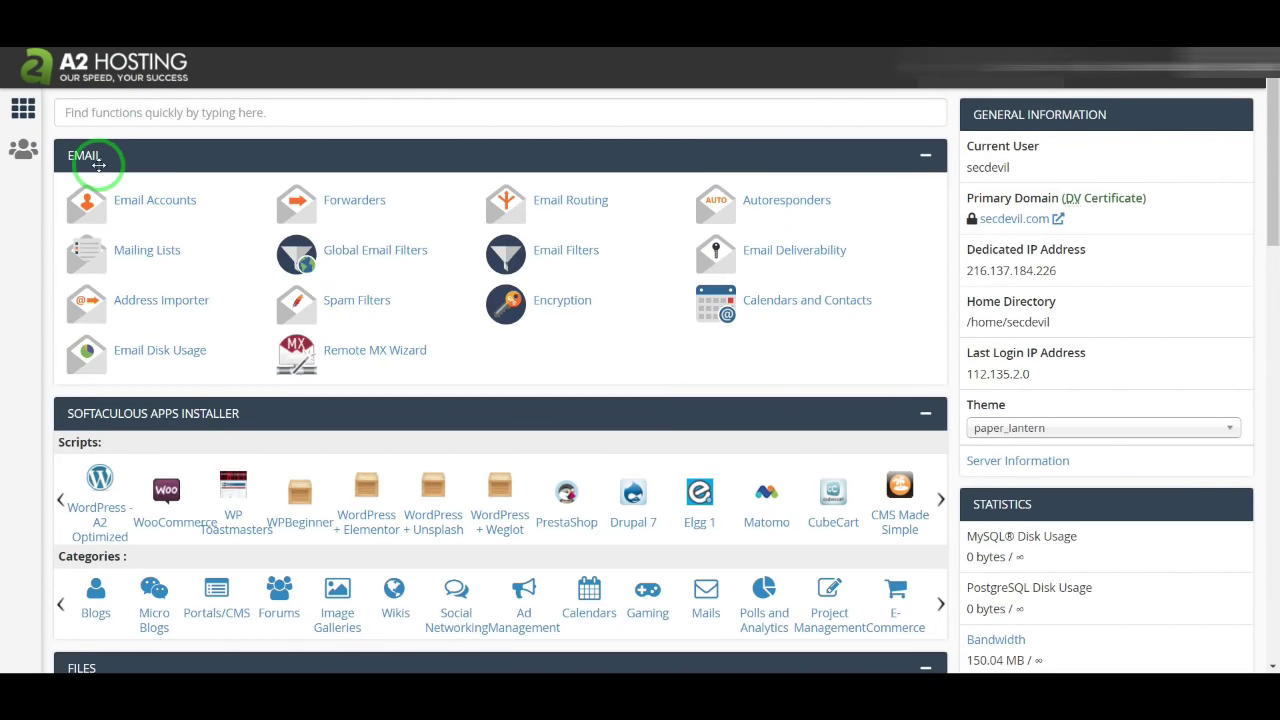
pyautogui.scroll(-4, 196, 352)
pyautogui.scroll(-3, 198, 358)
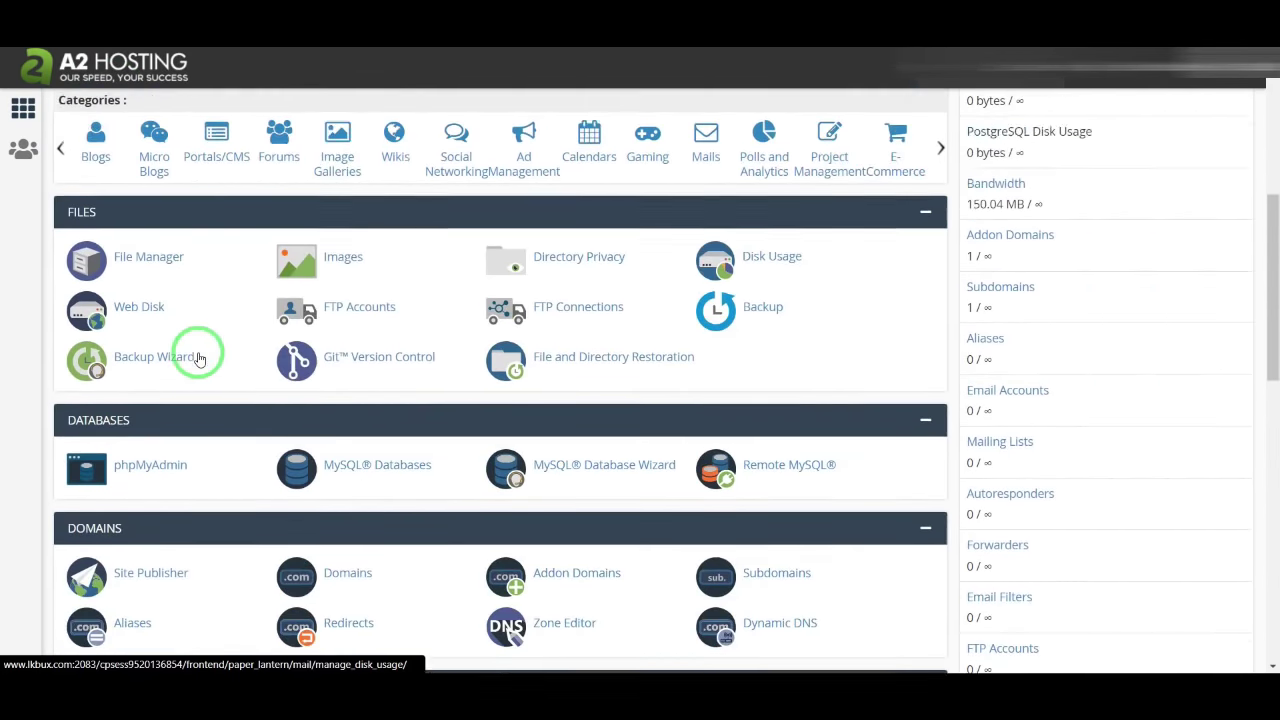
pyautogui.scroll(7, 198, 358)
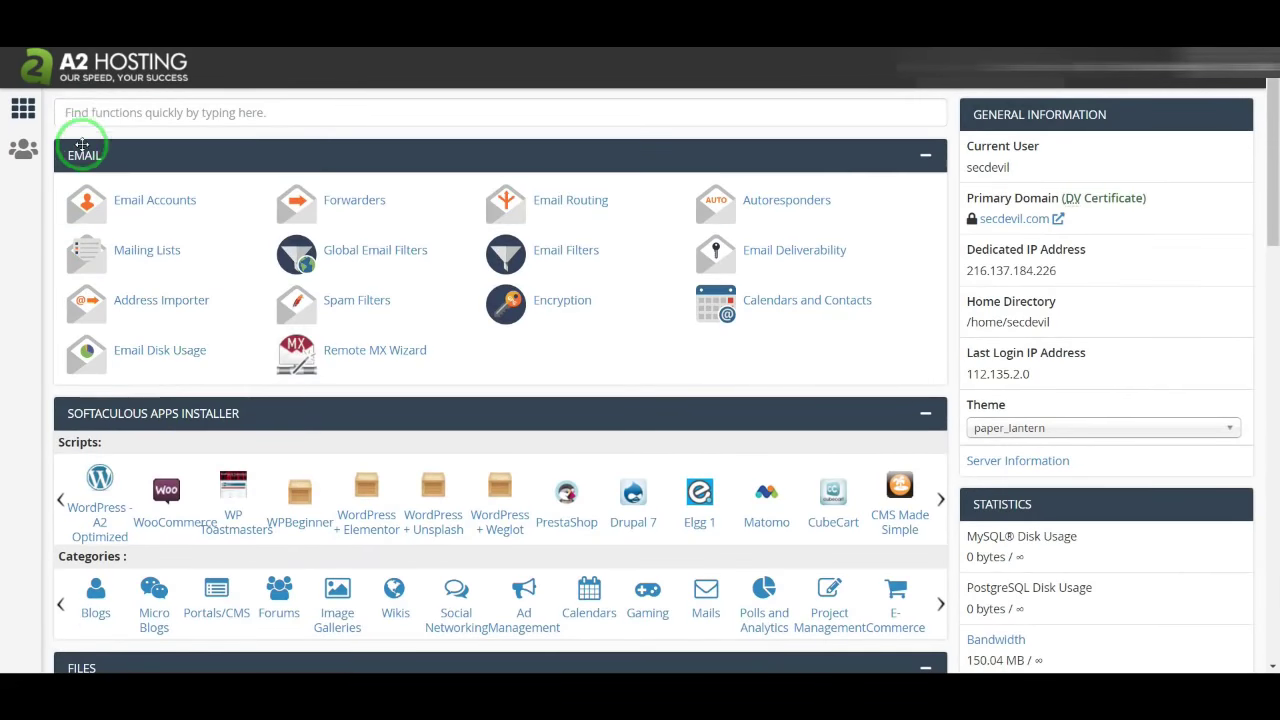
pyautogui.scroll(-4, 163, 451)
pyautogui.scroll(-2, 160, 453)
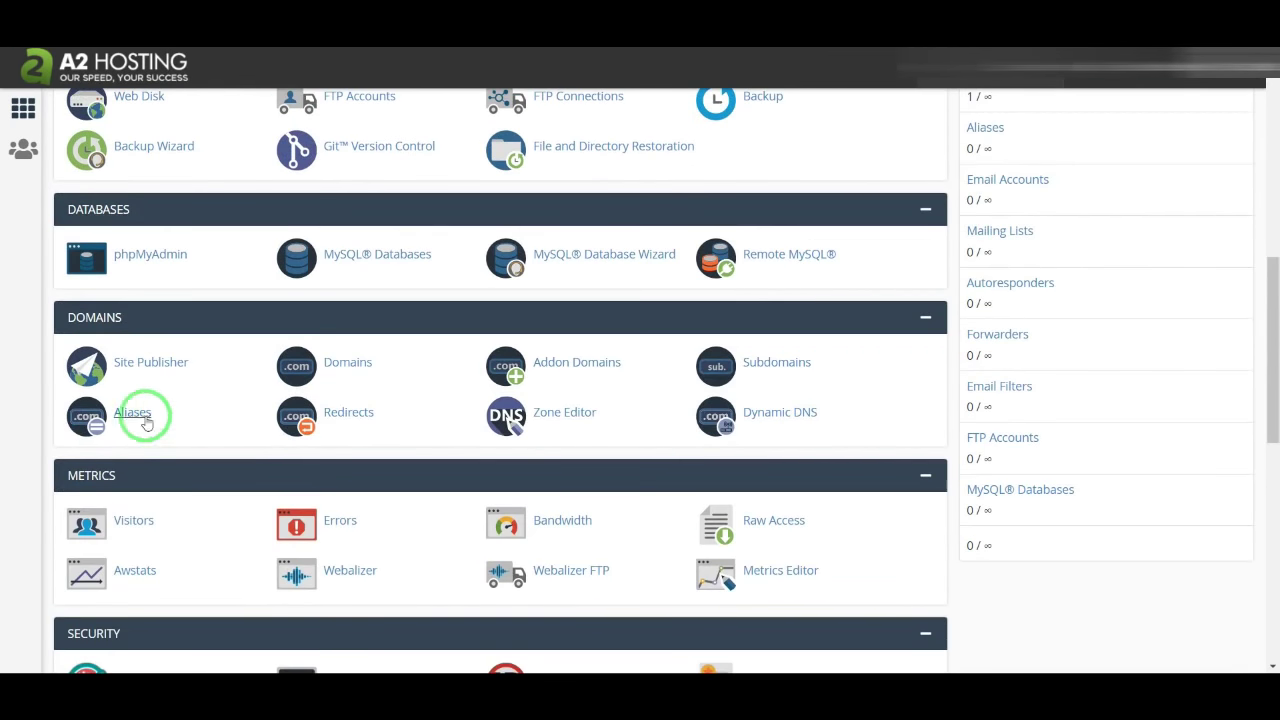
pyautogui.scroll(6, 107, 316)
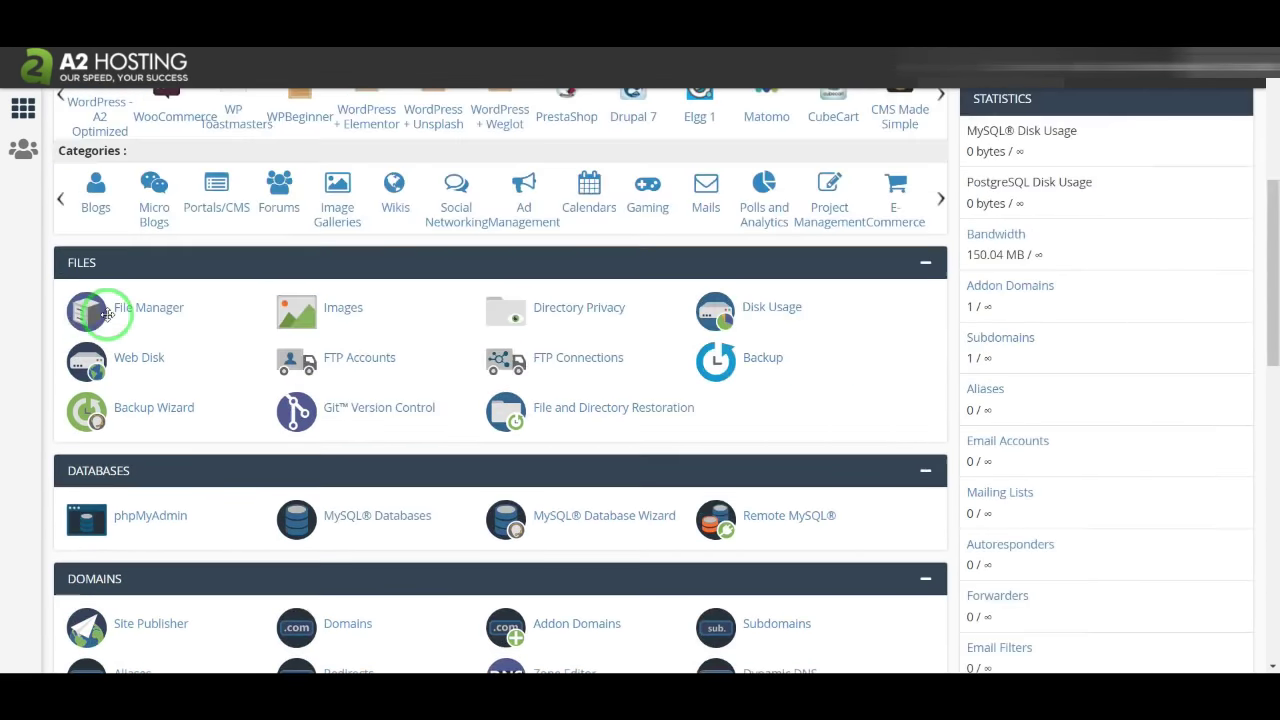
pyautogui.scroll(-4, 90, 330)
pyautogui.scroll(-10, 409, 614)
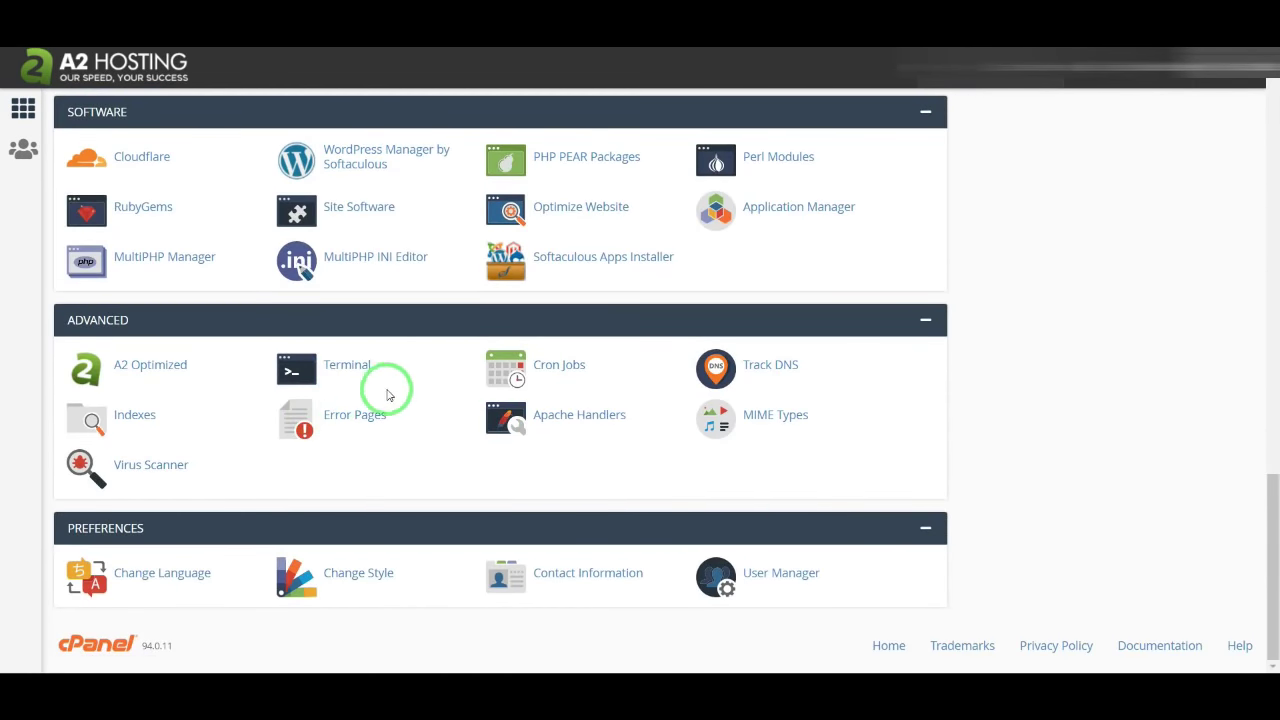
pyautogui.scroll(3, 425, 385)
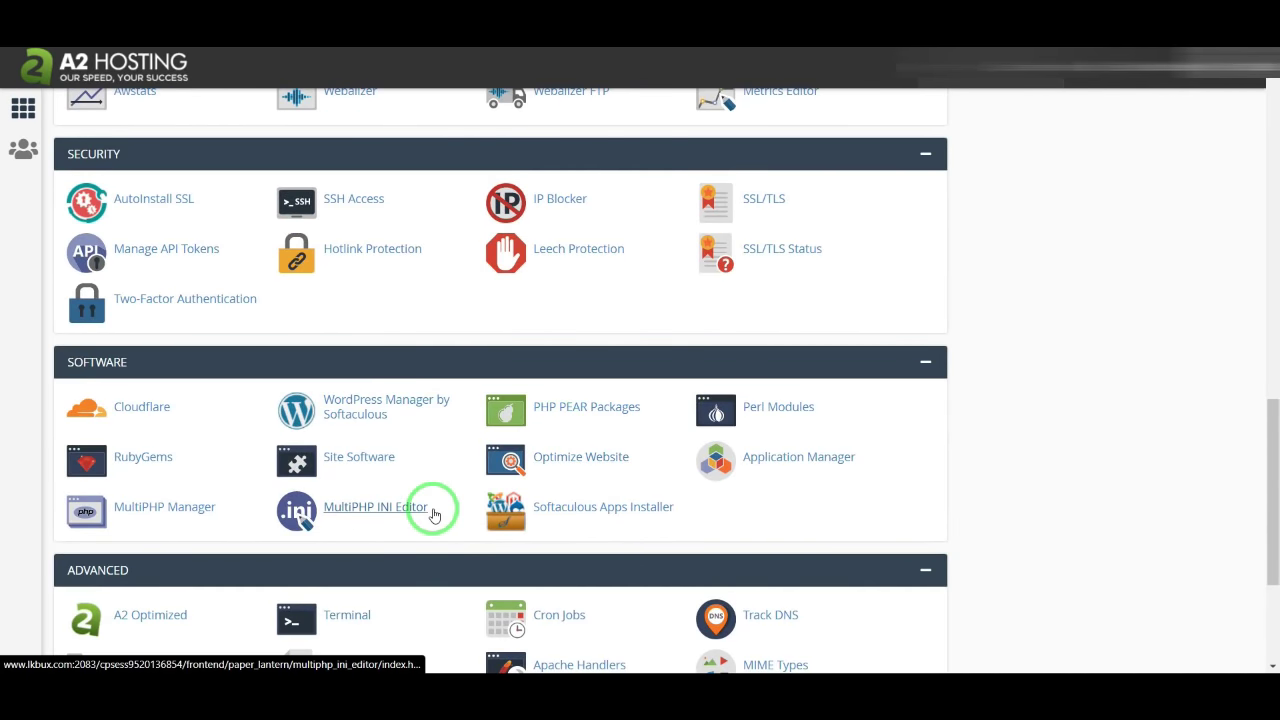
pyautogui.scroll(4, 430, 510)
pyautogui.scroll(2, 203, 291)
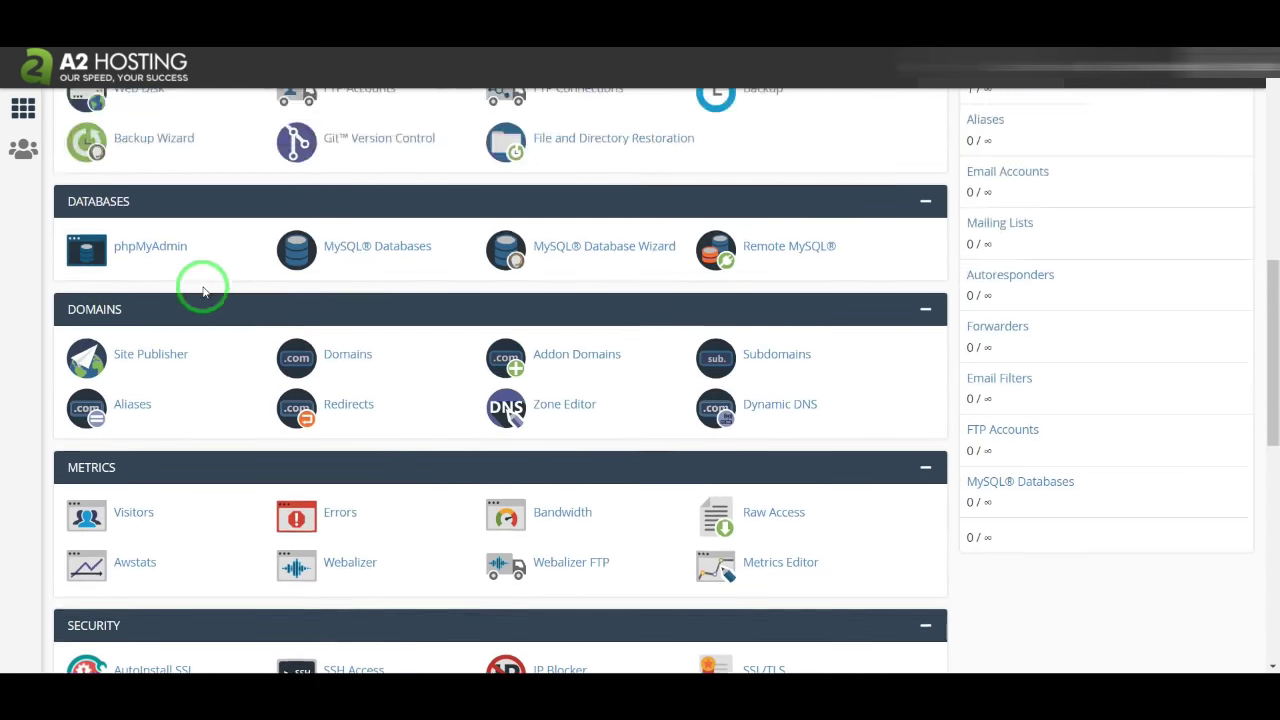
pyautogui.scroll(2, 203, 291)
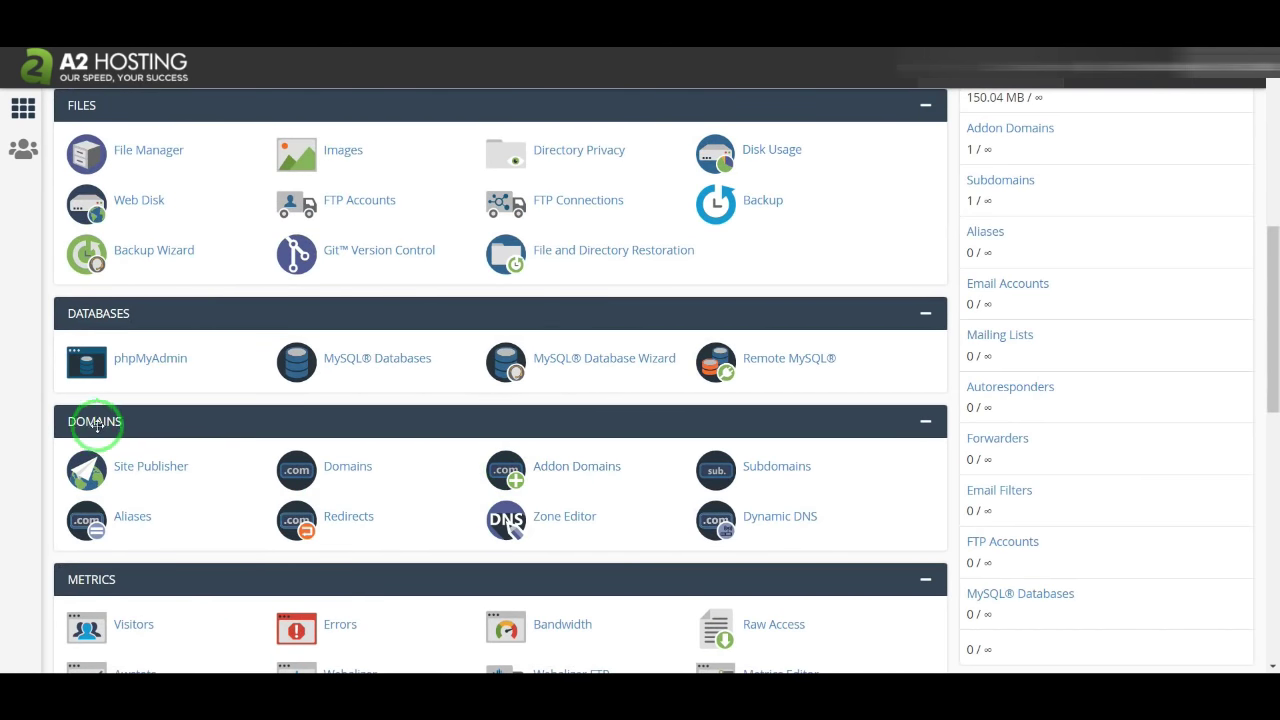
# Step: Enter asboz.com as the new addon domain, auto-filling subdomain asboz and document root asboz.com
pyautogui.click(550, 466)
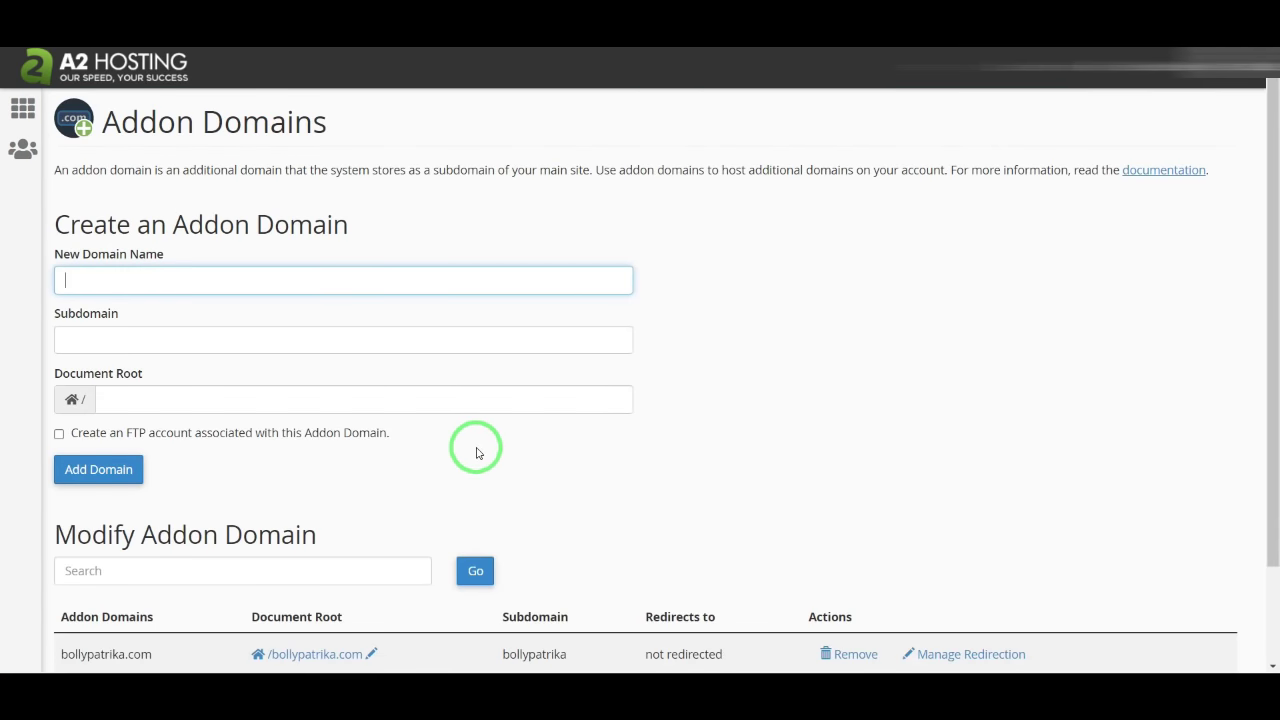
pyautogui.click(60, 277)
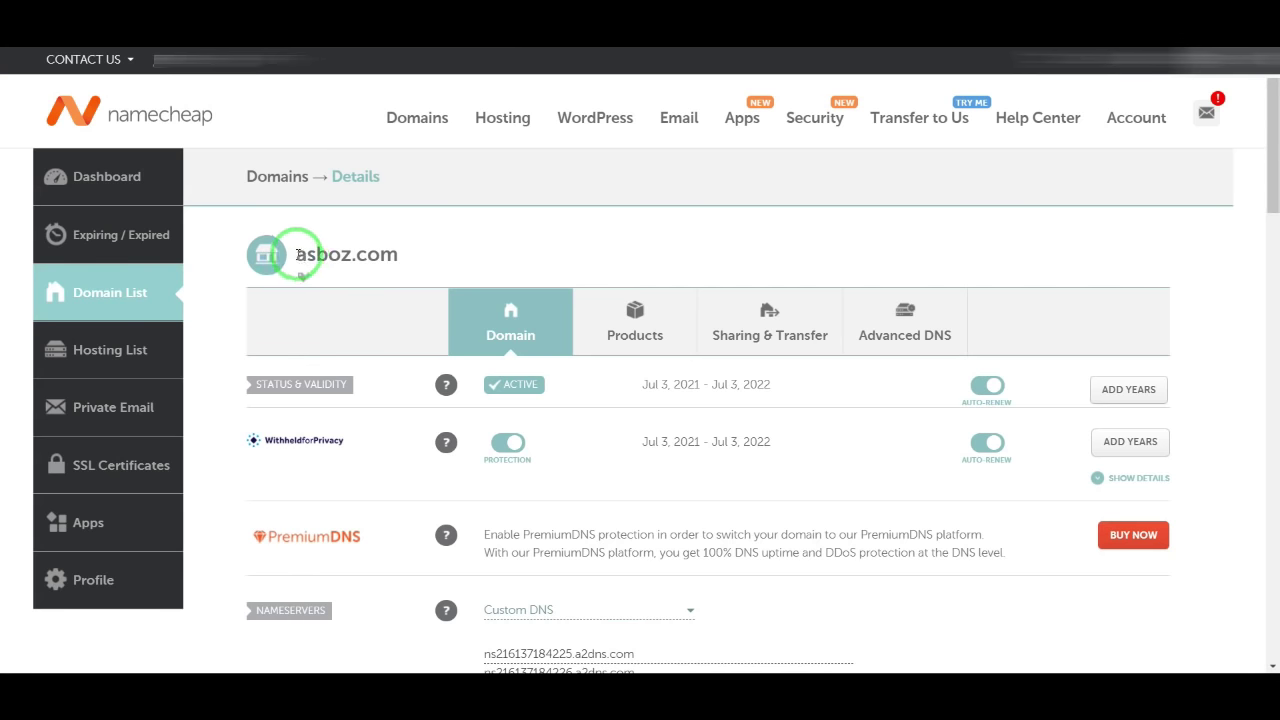
pyautogui.moveTo(298, 255); pyautogui.dragTo(443, 257)
pyautogui.rightClick(336, 262)
pyautogui.click(360, 269)
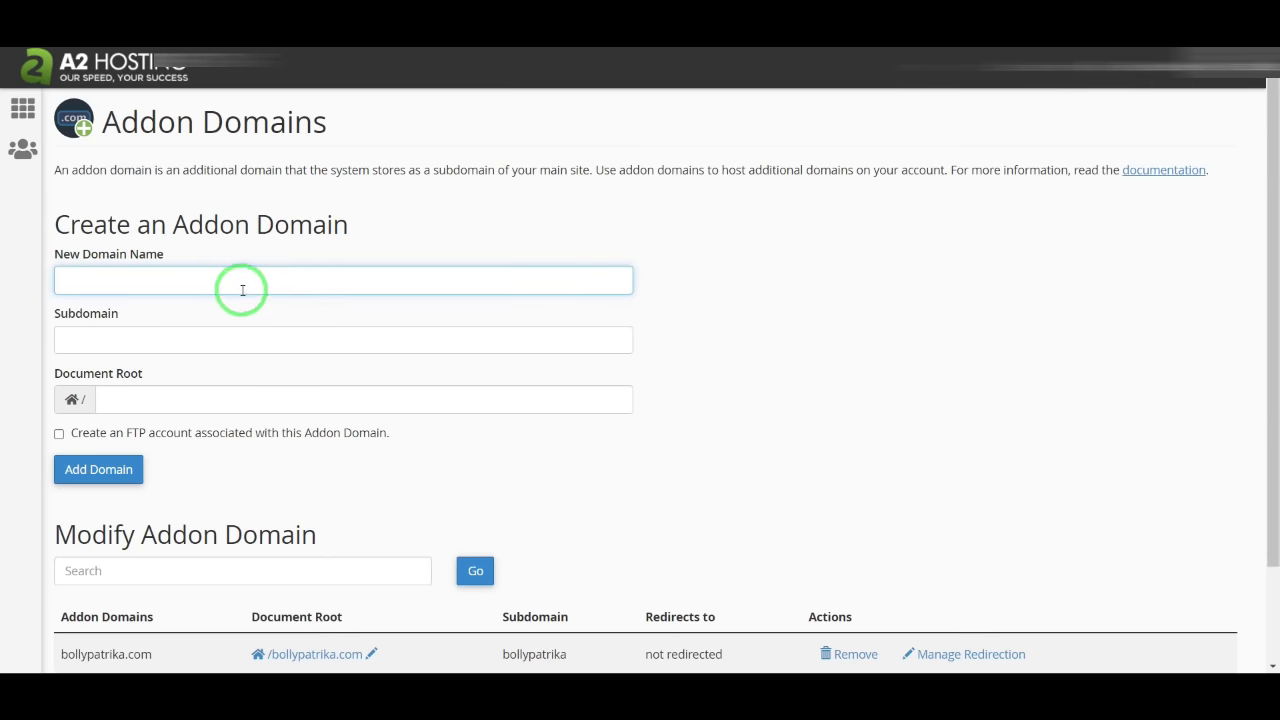
pyautogui.rightClick(241, 289)
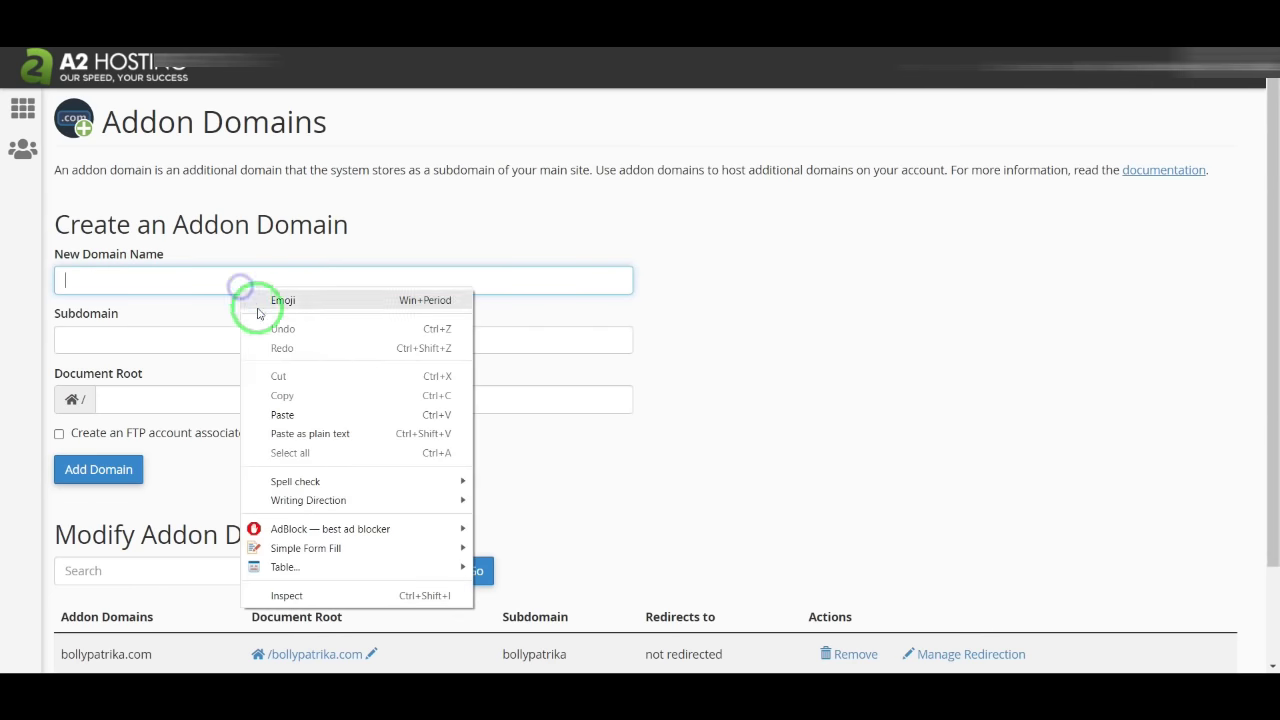
pyautogui.click(285, 411)
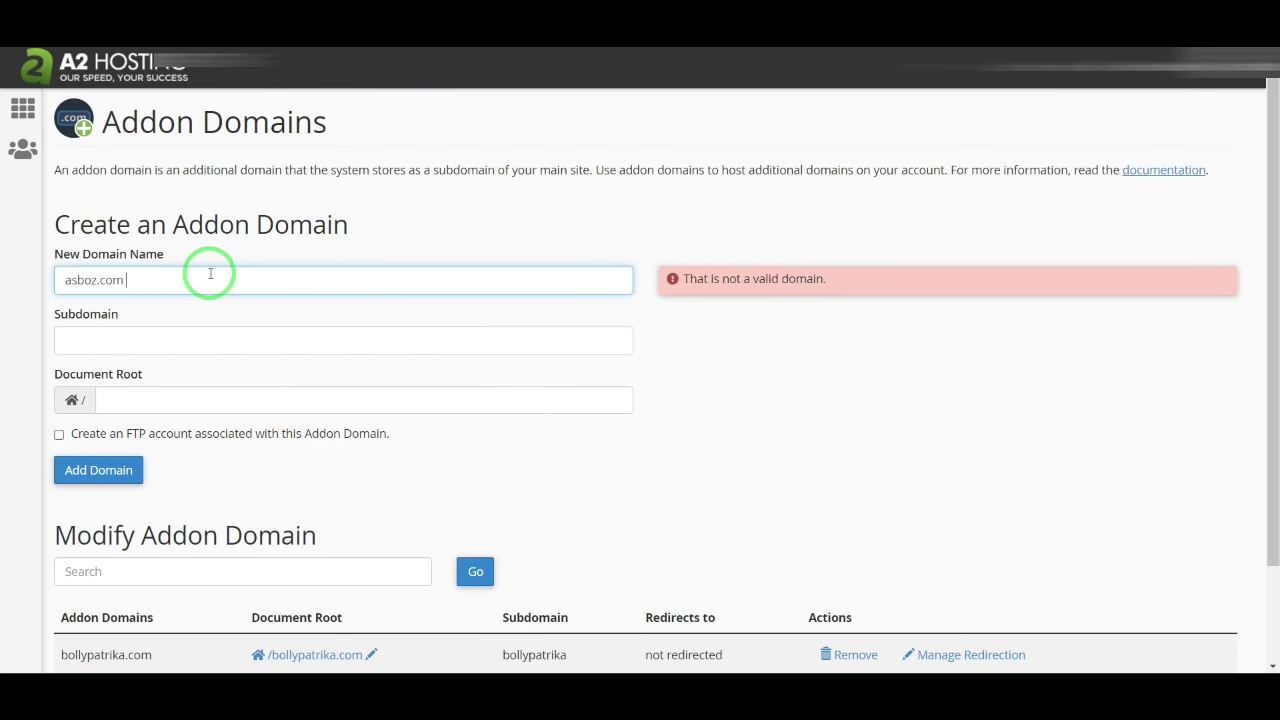
pyautogui.press('BackSpace')
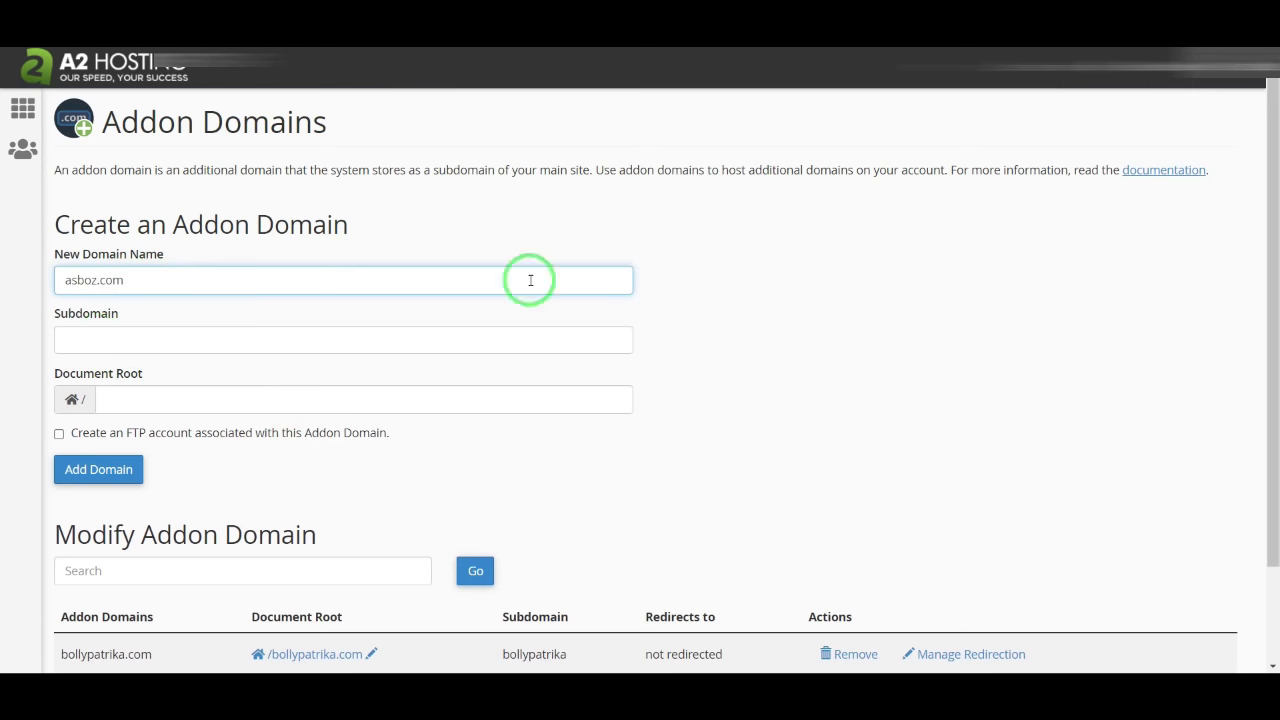
pyautogui.click(679, 323)
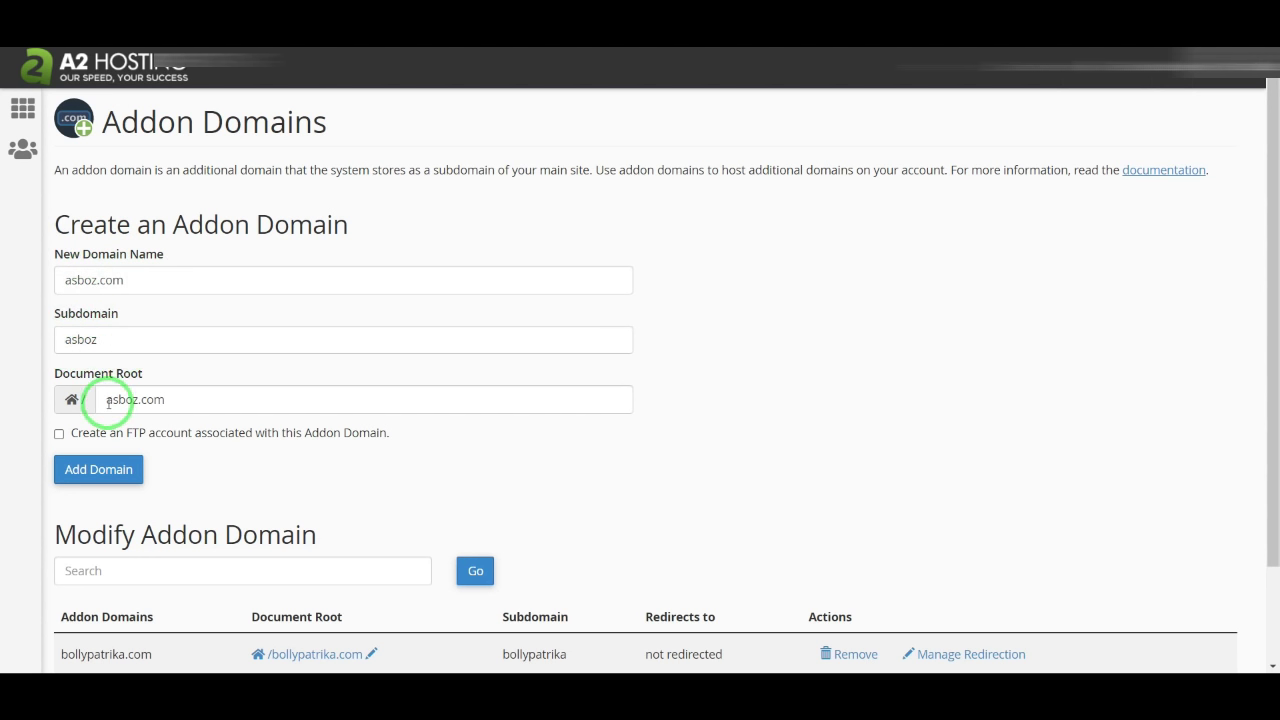
# Step: Add the asboz.com addon domain, then go back to the cPanel home page
pyautogui.click(80, 471)
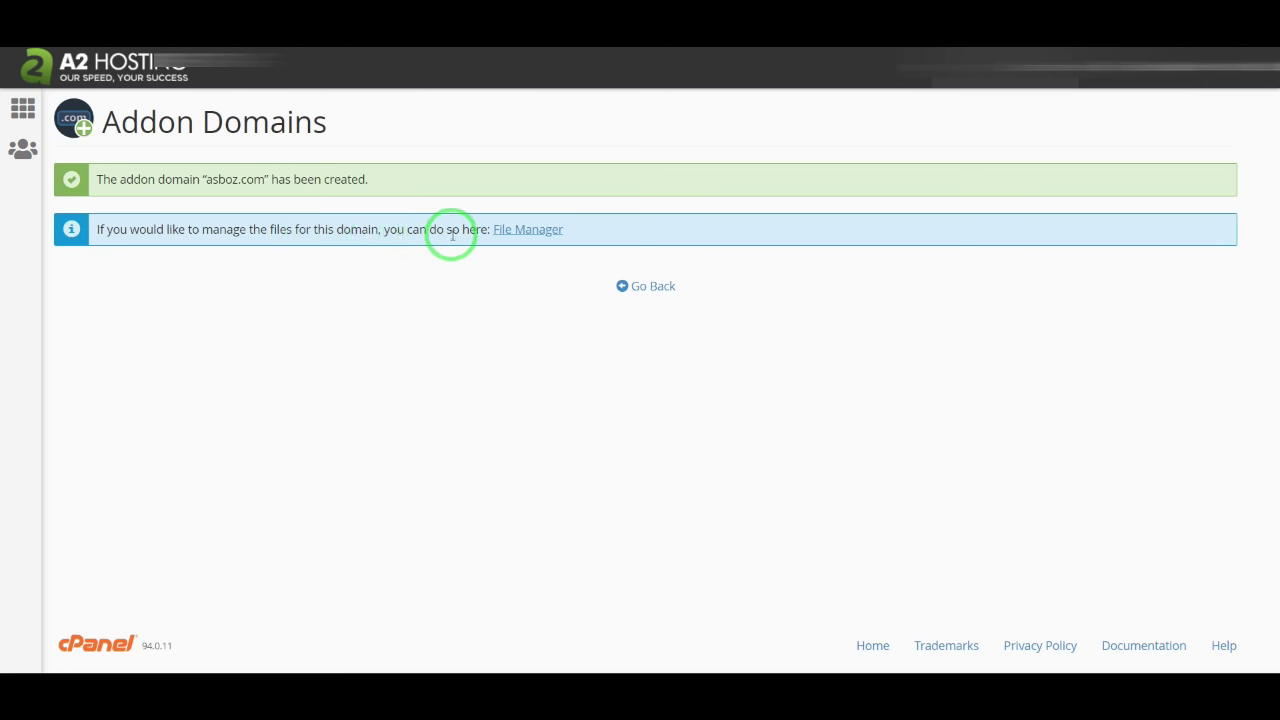
pyautogui.click(655, 288)
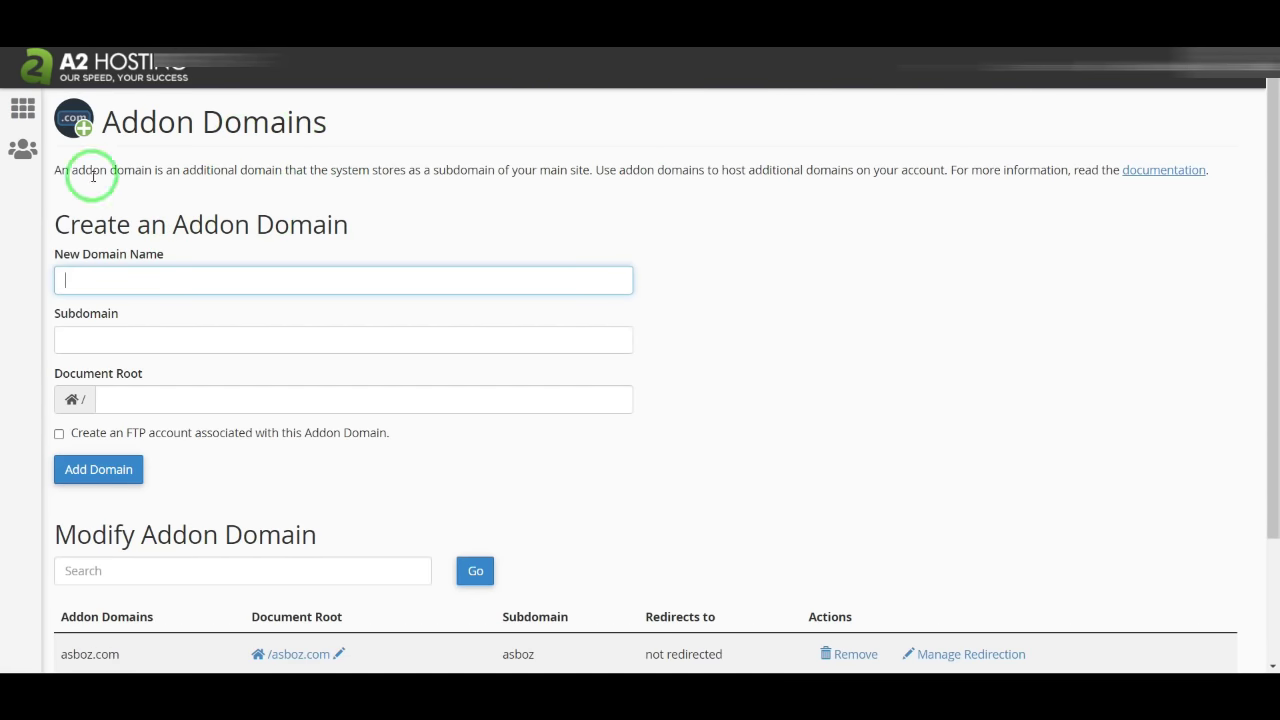
pyautogui.click(24, 104)
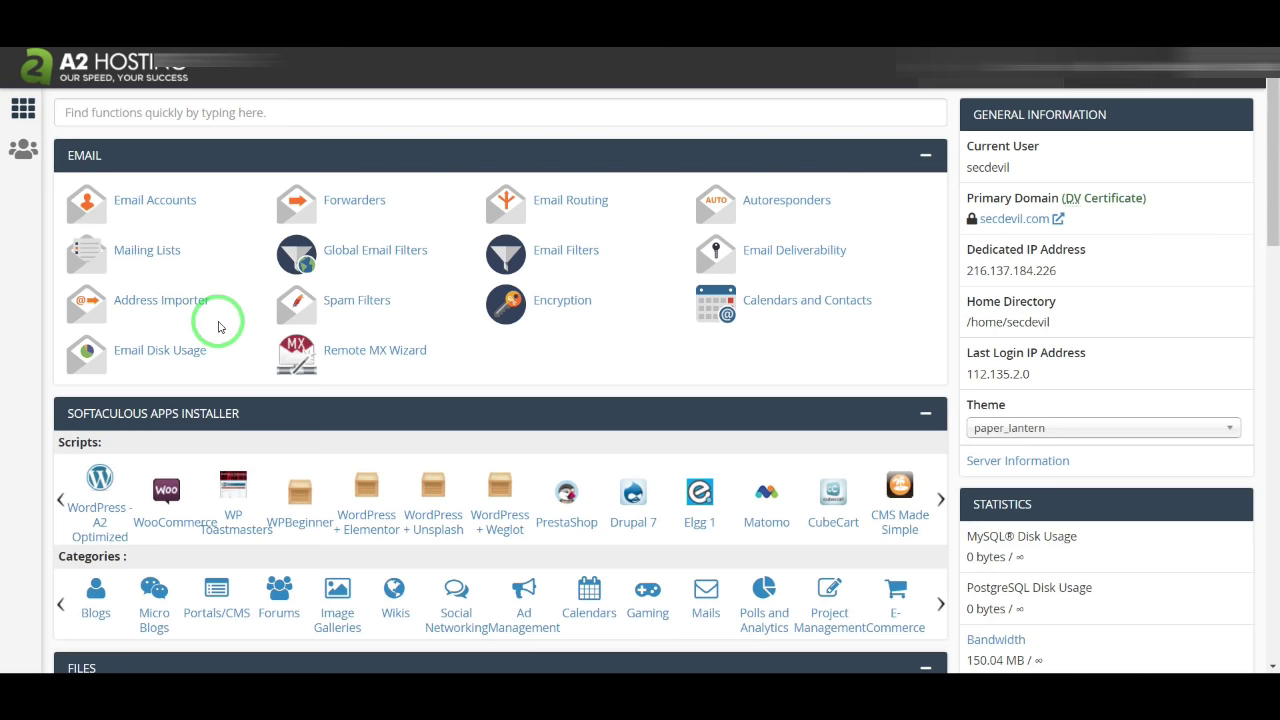
pyautogui.scroll(-4, 219, 327)
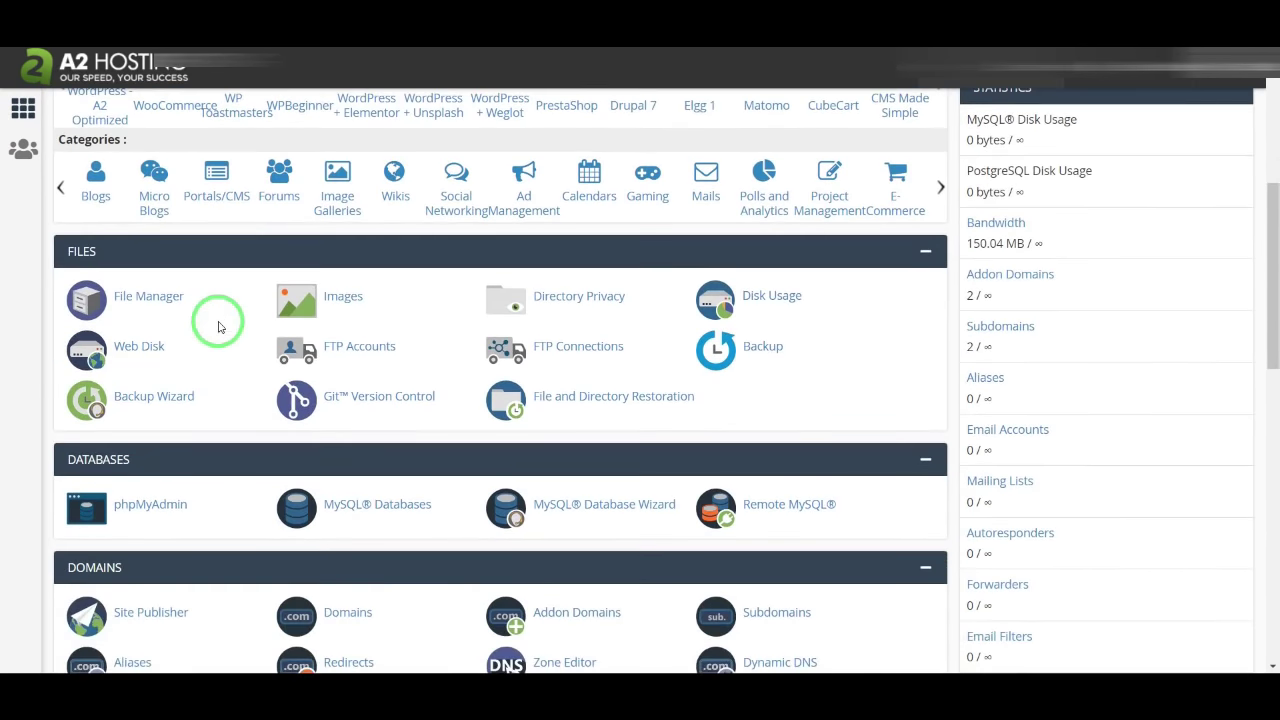
pyautogui.scroll(4, 219, 327)
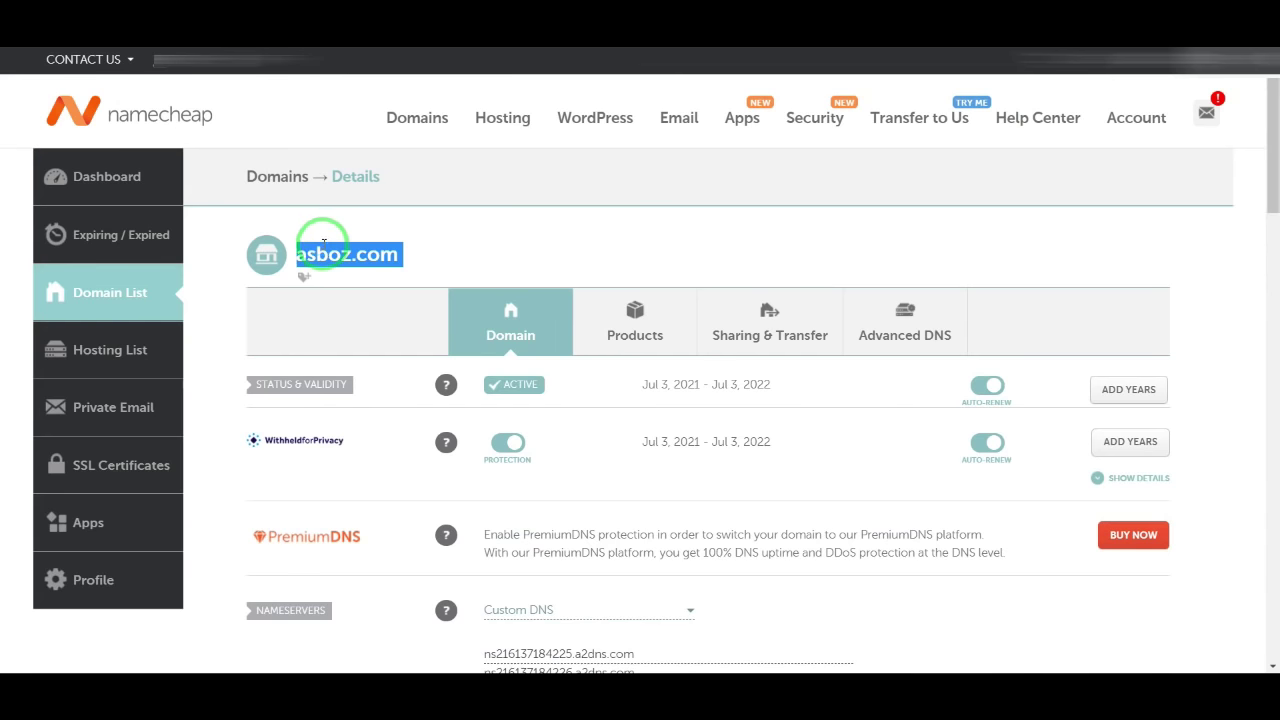
# Step: Load asboz.com in a new Chrome tab, which fails with DNS_PROBE_FINISHED_NXDOMAIN, then return to Namecheap
pyautogui.rightClick(323, 242)
pyautogui.click(340, 254)
pyautogui.hotkey('ctrl', 't')
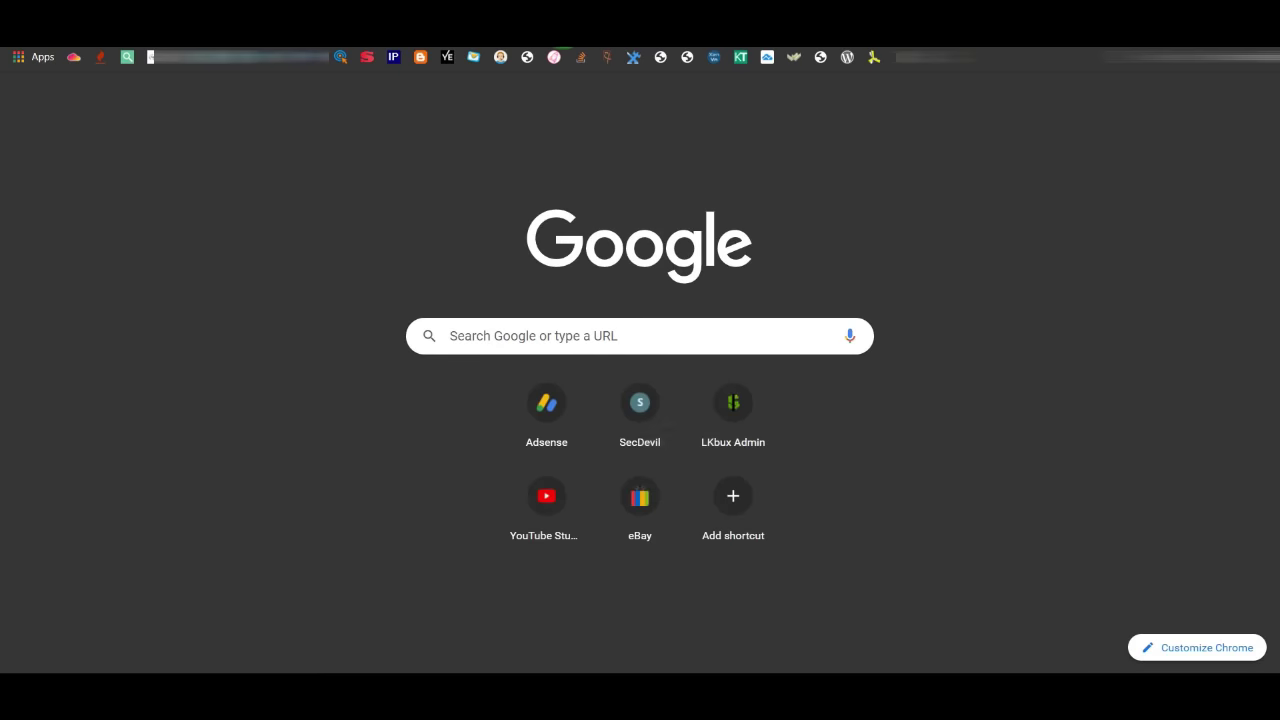
pyautogui.rightClick(564, 47)
pyautogui.click(606, 156)
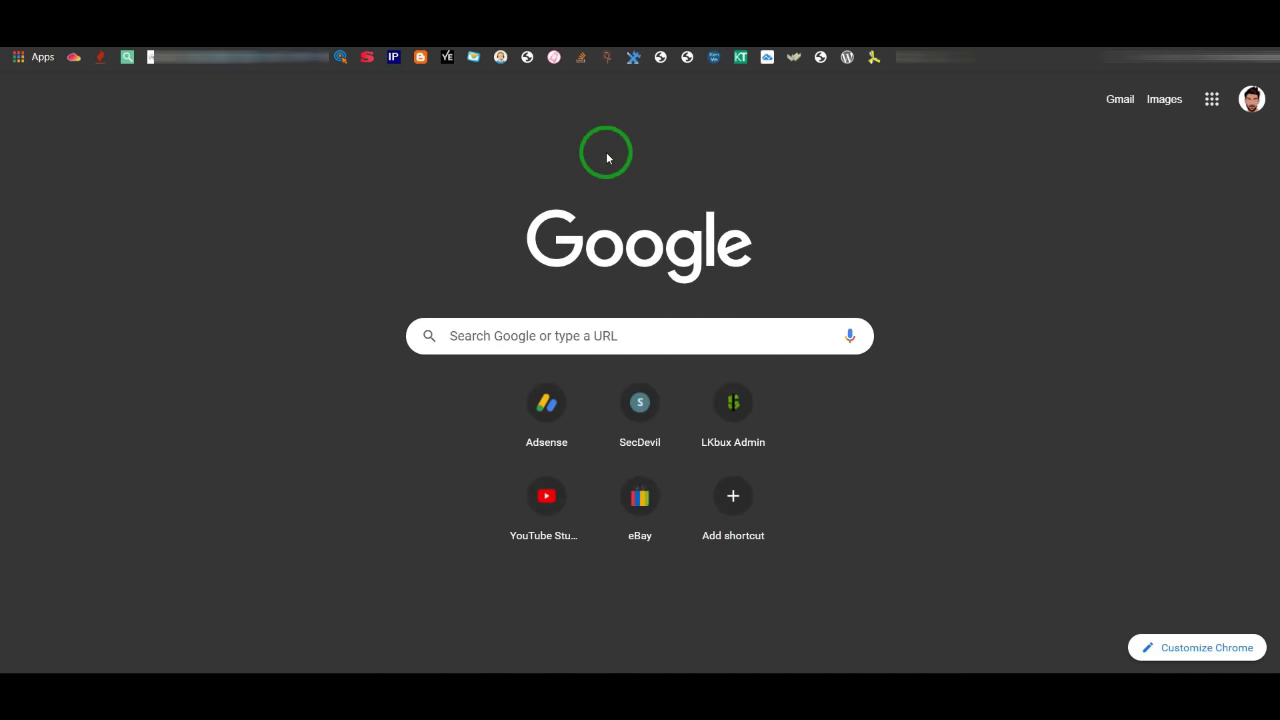
pyautogui.click(140, 26)
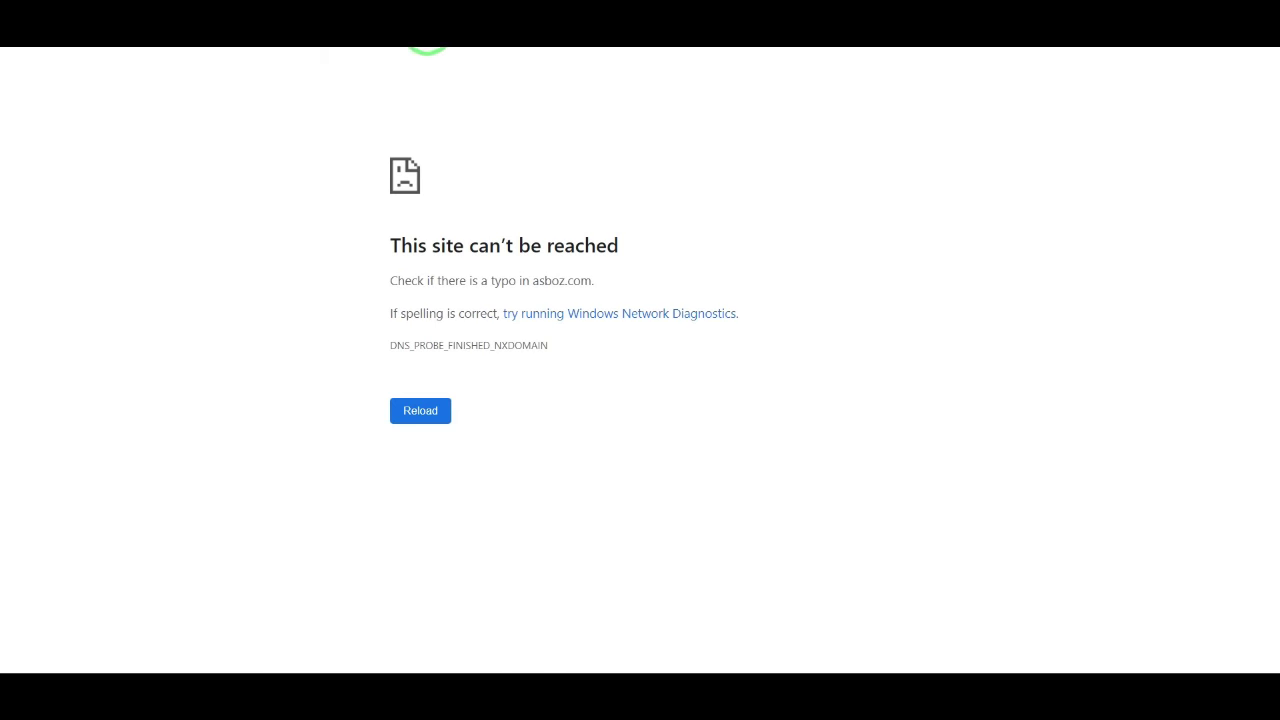
pyautogui.click(427, 28)
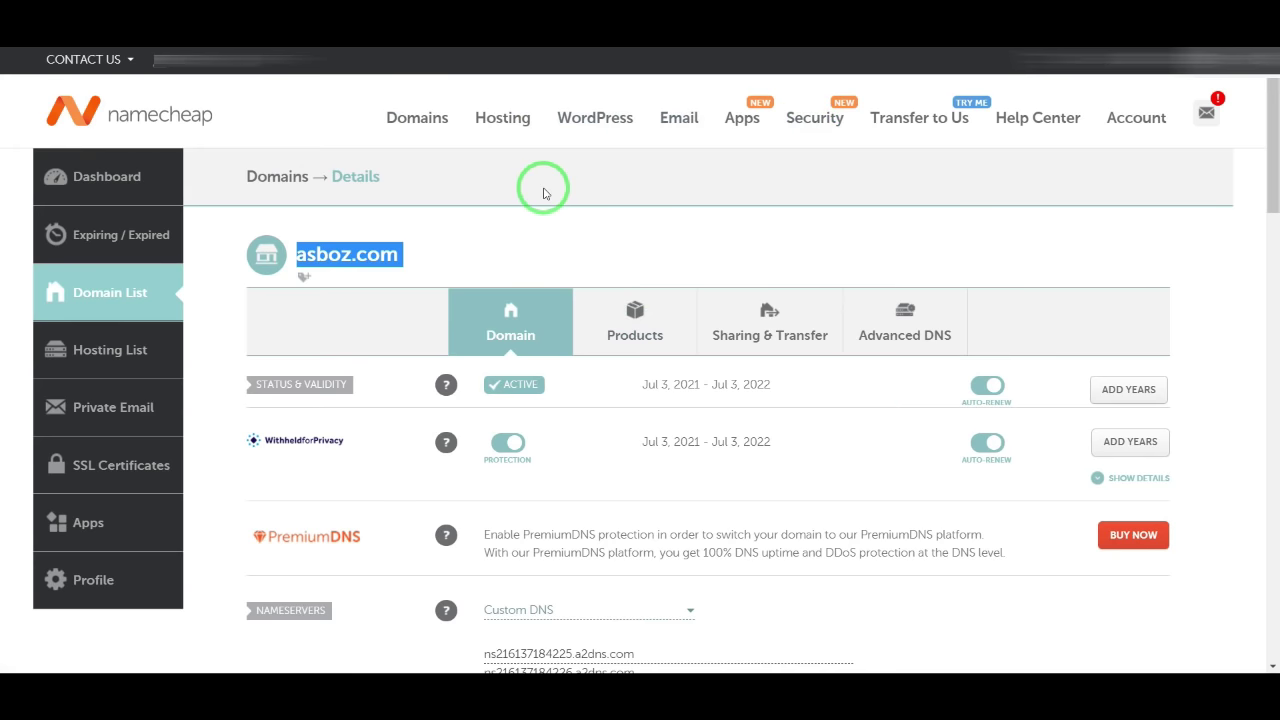
# Step: Deselect the asboz.com domain name on its Namecheap details page
pyautogui.click(520, 244)
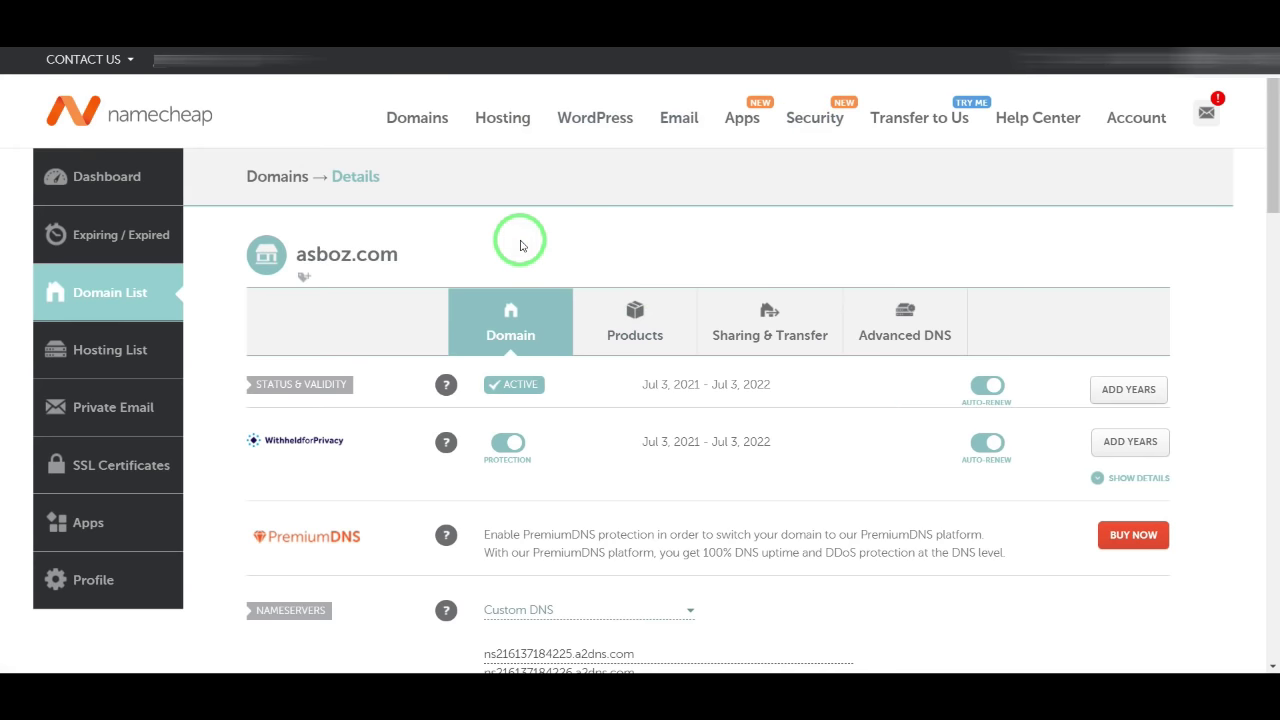